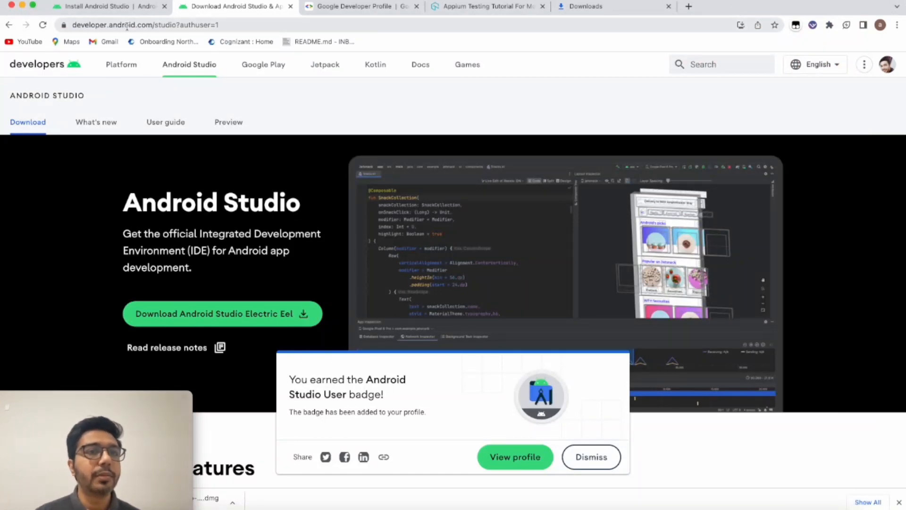
Open the Android Studio Electric Eel download terms, dismissing the badge notice, and agree to the terms and conditions
scroll(237, 214, down, 3)
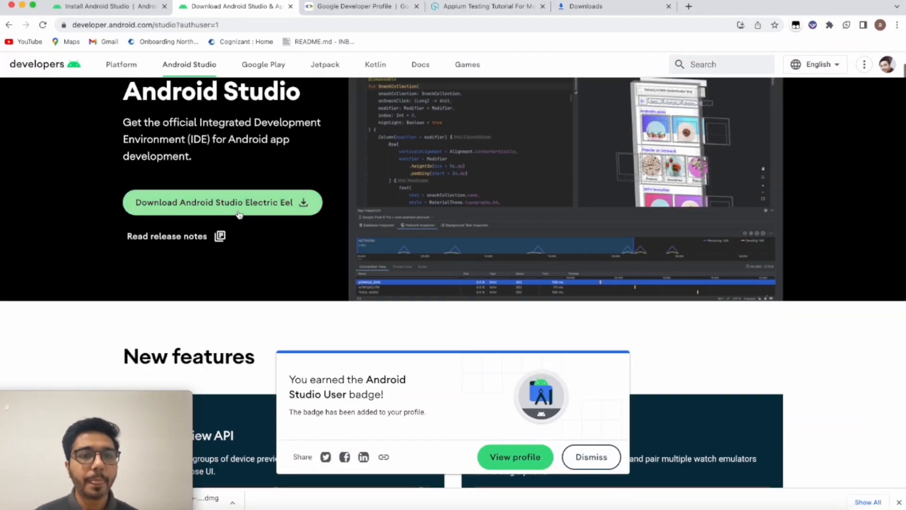
click(278, 203)
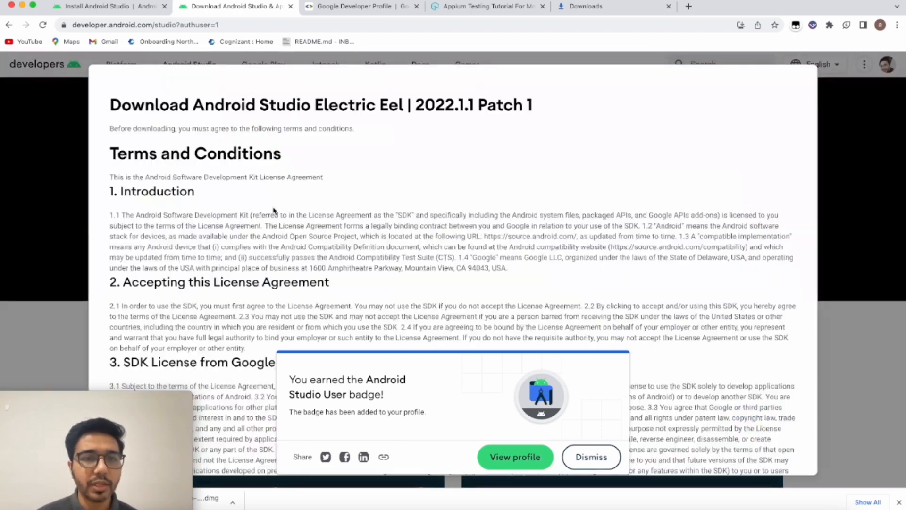
scroll(433, 219, down, 3)
click(592, 457)
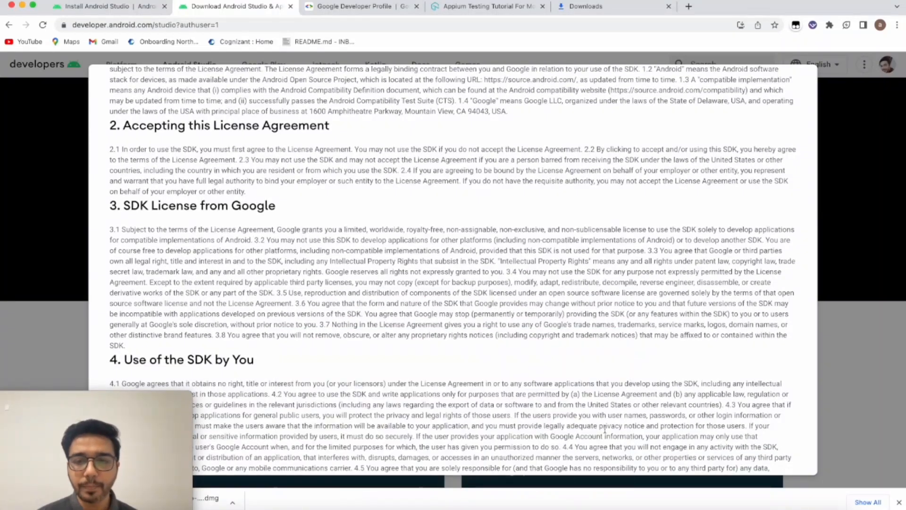
scroll(618, 373, down, 2)
scroll(618, 373, down, 15)
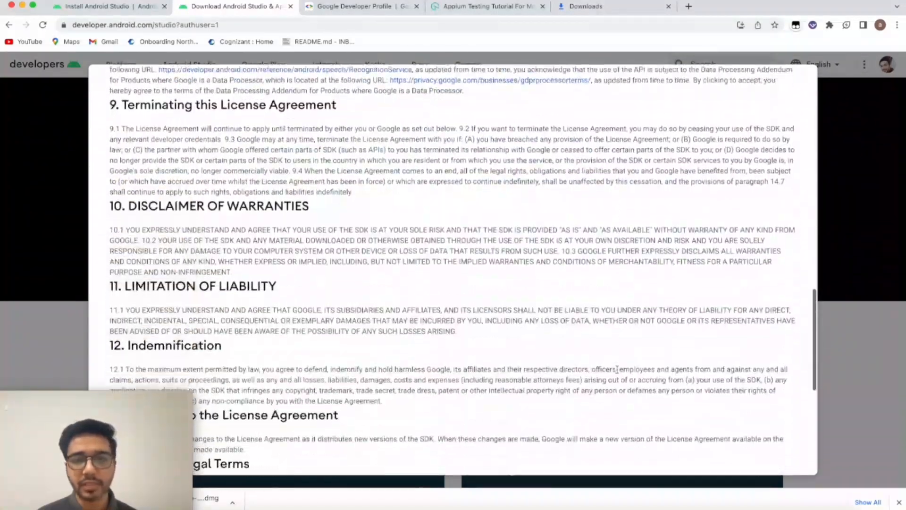
scroll(617, 369, down, 2)
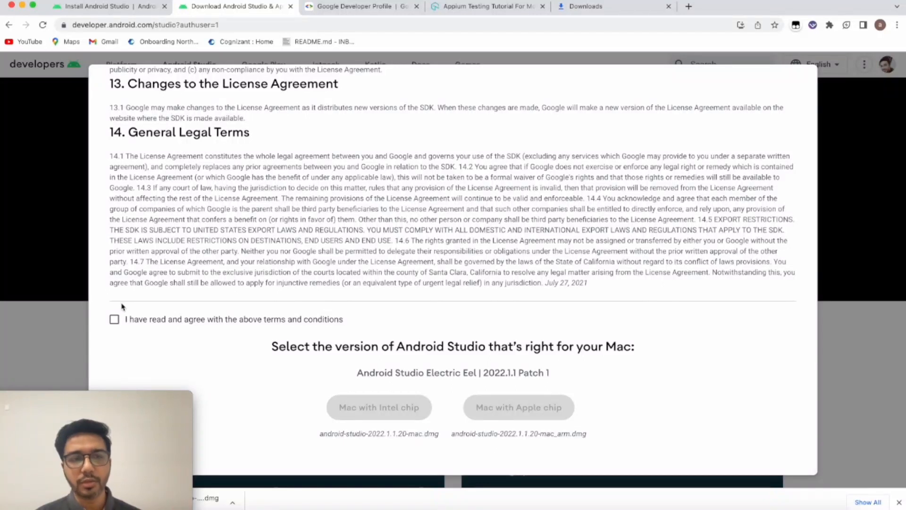
click(114, 320)
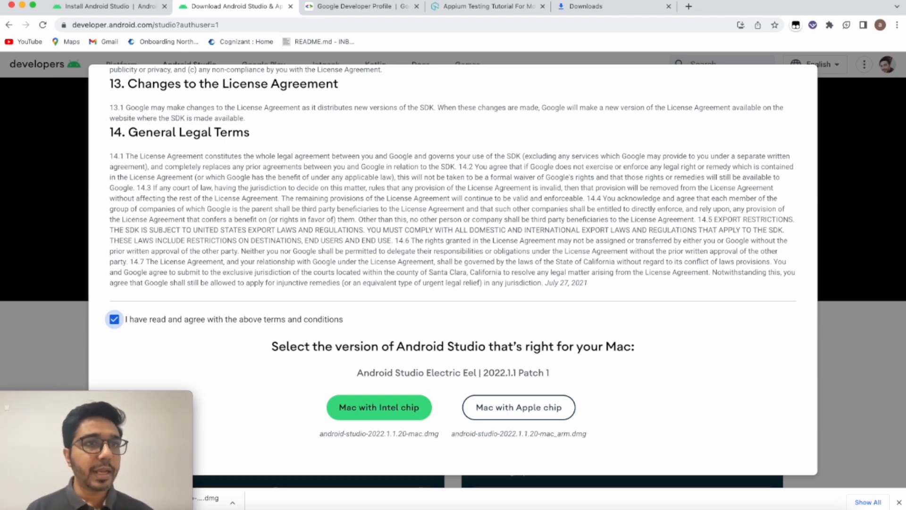
Check the Mac's chip type in the system information window and close it
click(5, 1)
click(29, 6)
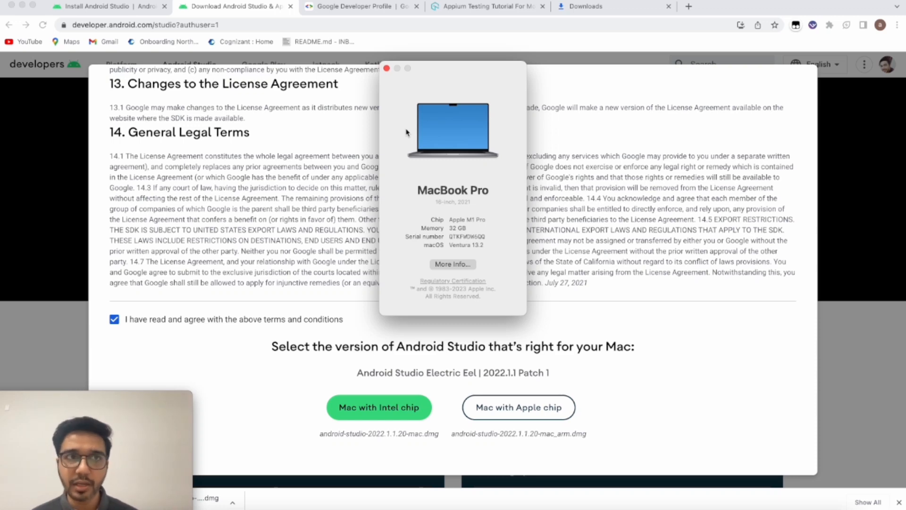
drag(433, 225, 471, 231)
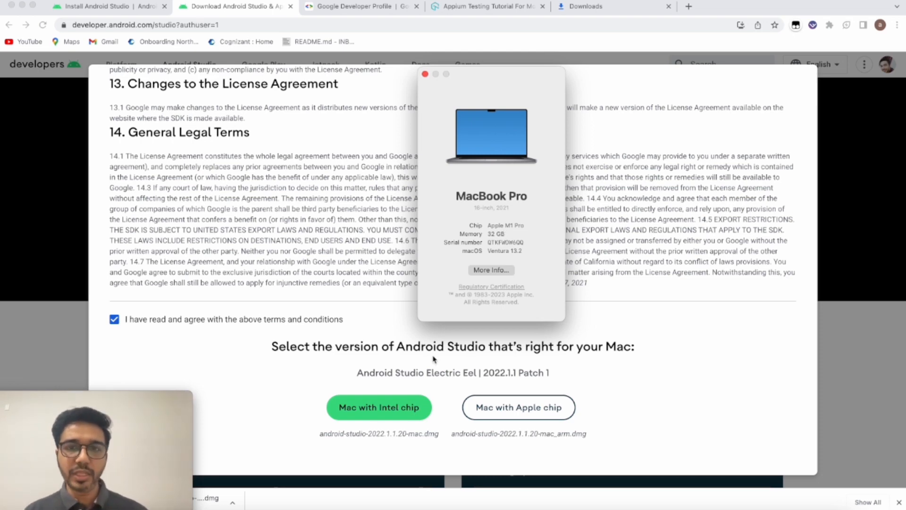
click(425, 74)
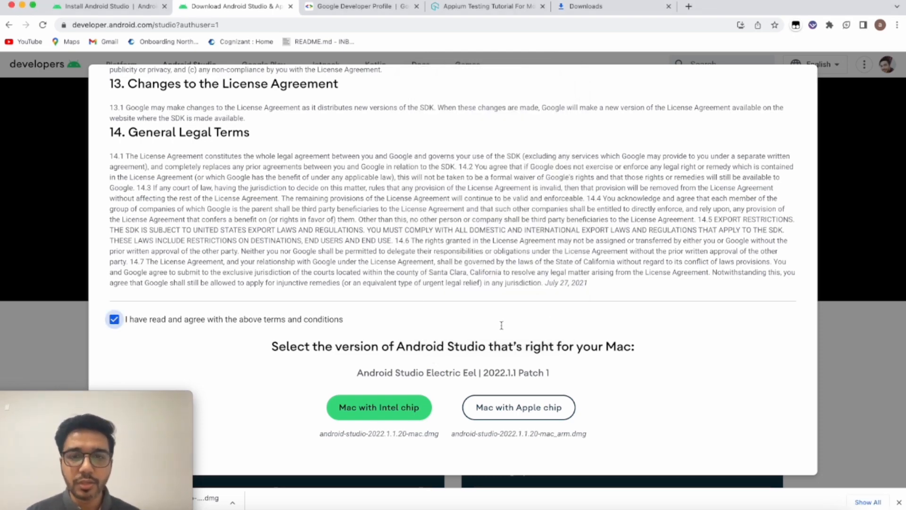
Start the Android Studio download for Mac with Apple chip and cancel that duplicate transfer in the browser's download list
click(518, 408)
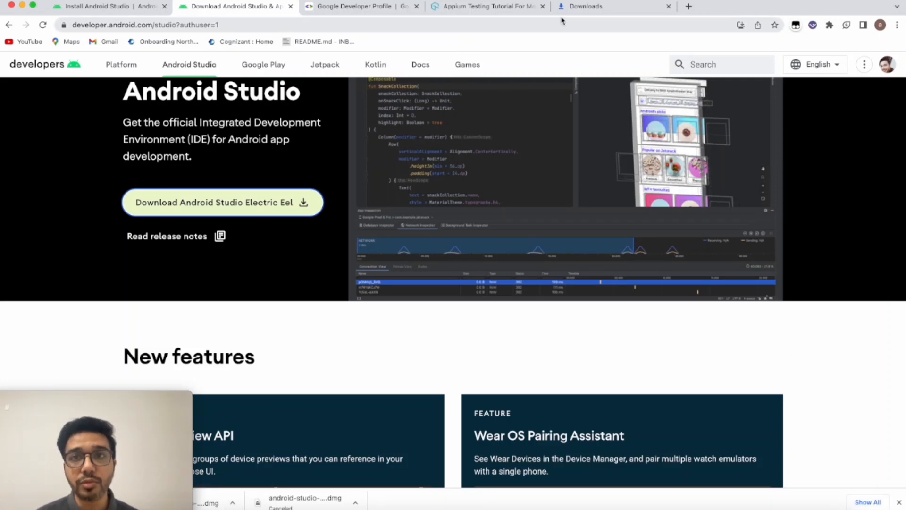
click(572, 7)
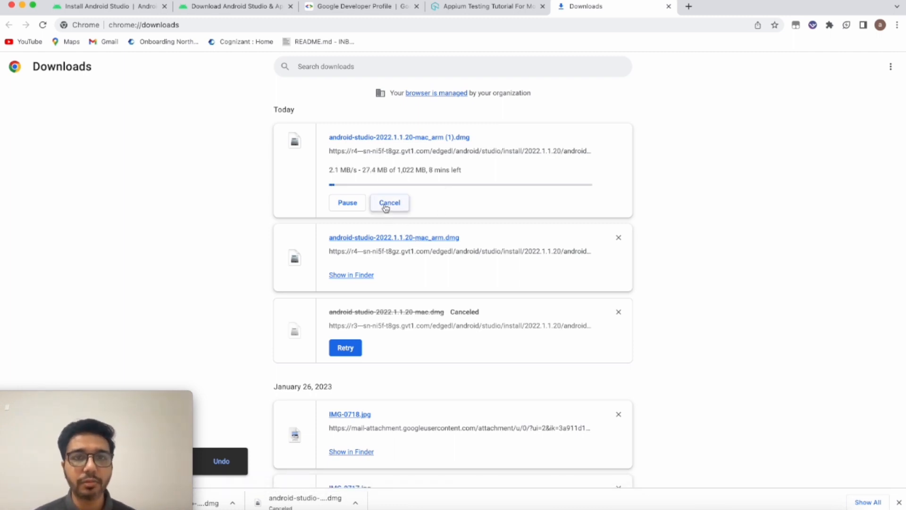
click(386, 206)
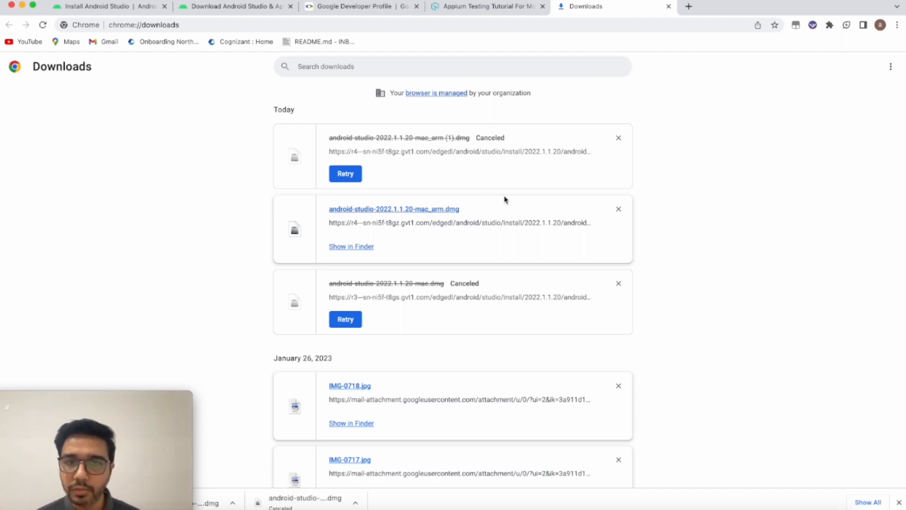
Open the downloaded android-studio-2022.1.1.20-mac_arm.dmg and copy Android Studio into the Applications folder
click(424, 210)
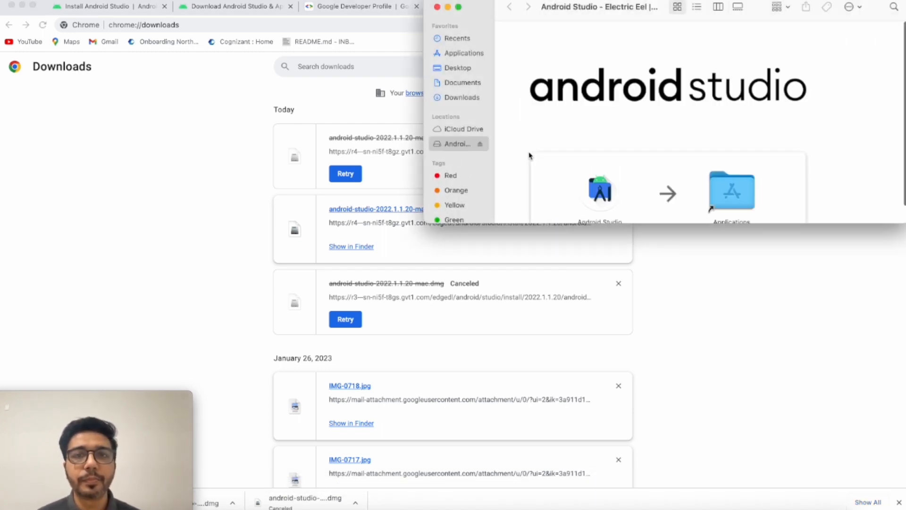
scroll(676, 131, down, 2)
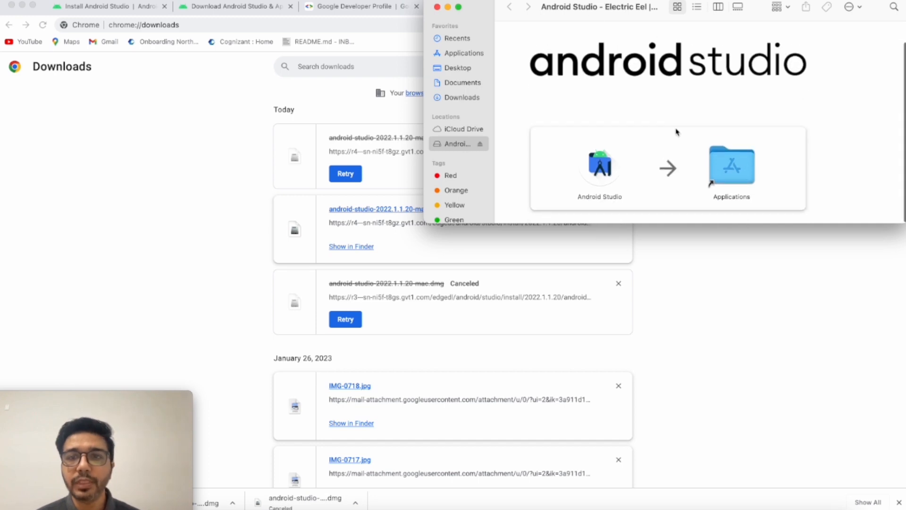
drag(876, 17, 649, 39)
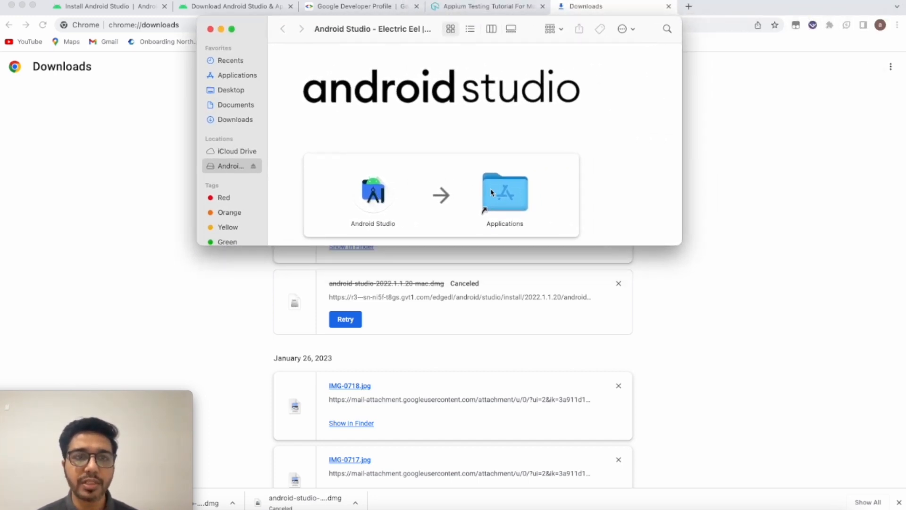
drag(376, 190, 520, 196)
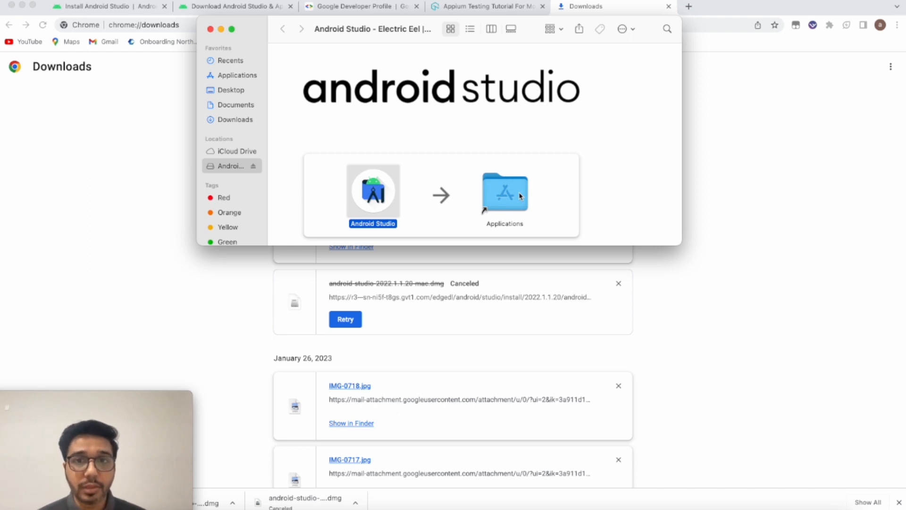
Find Android Studio with Spotlight, launch it, and approve opening the app downloaded from the internet
click(732, 296)
key(super+space)
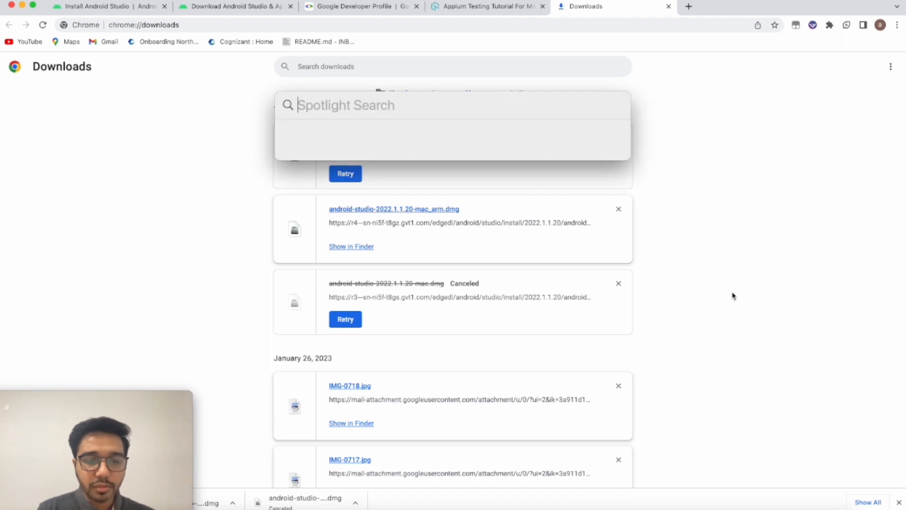
text(android Studio)
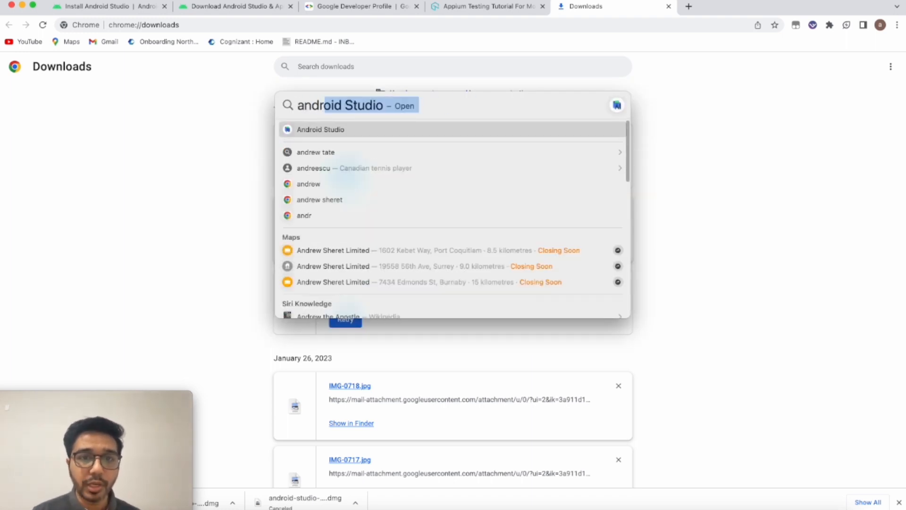
key(Return)
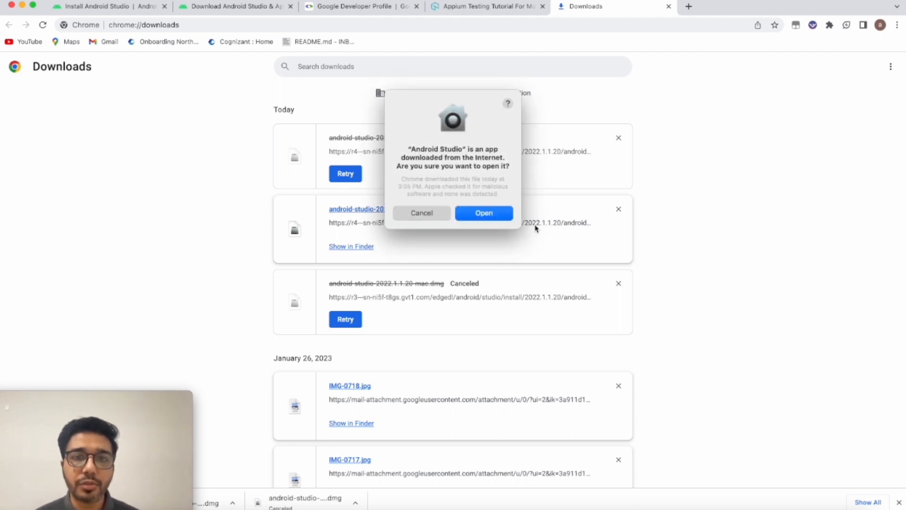
click(478, 215)
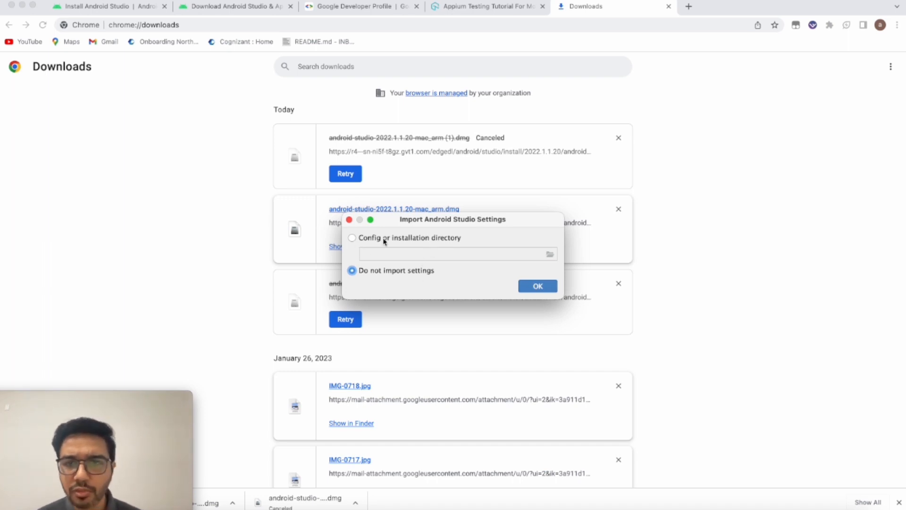
Skip importing previous Android Studio settings and decline sending usage statistics to Google
click(352, 238)
click(352, 271)
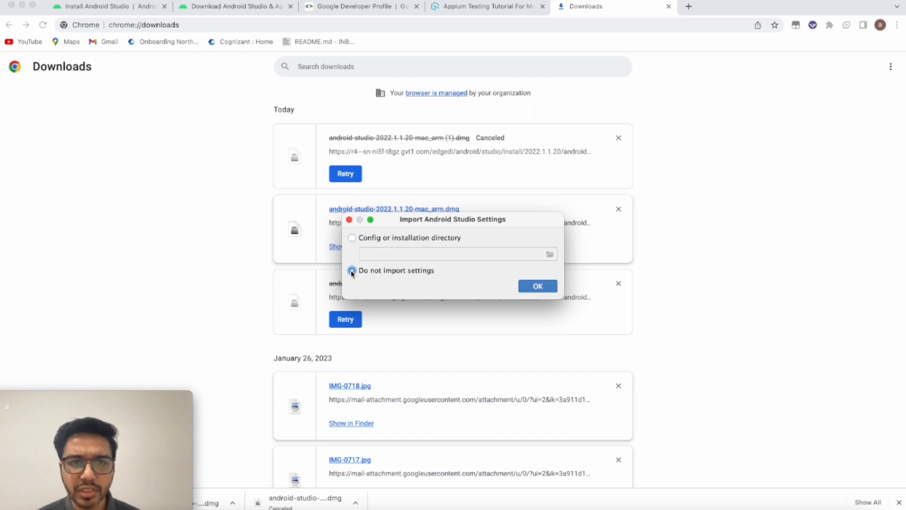
click(530, 286)
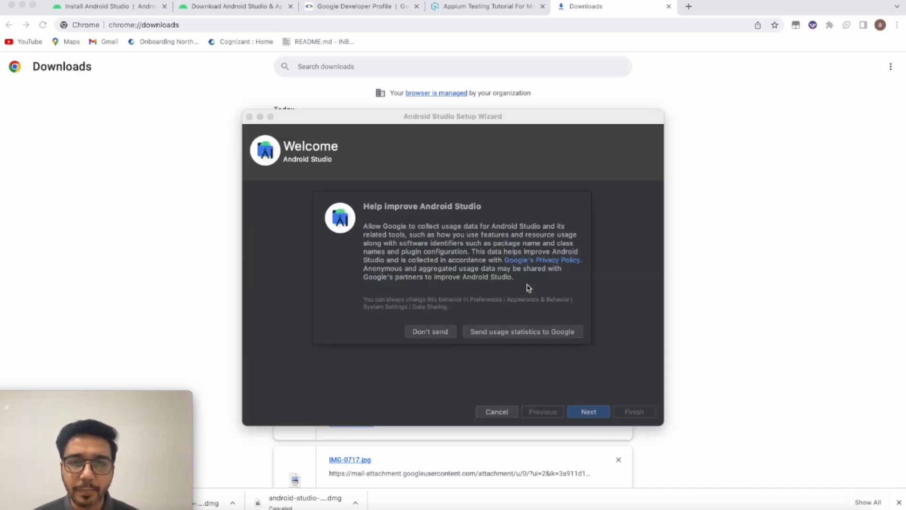
click(448, 332)
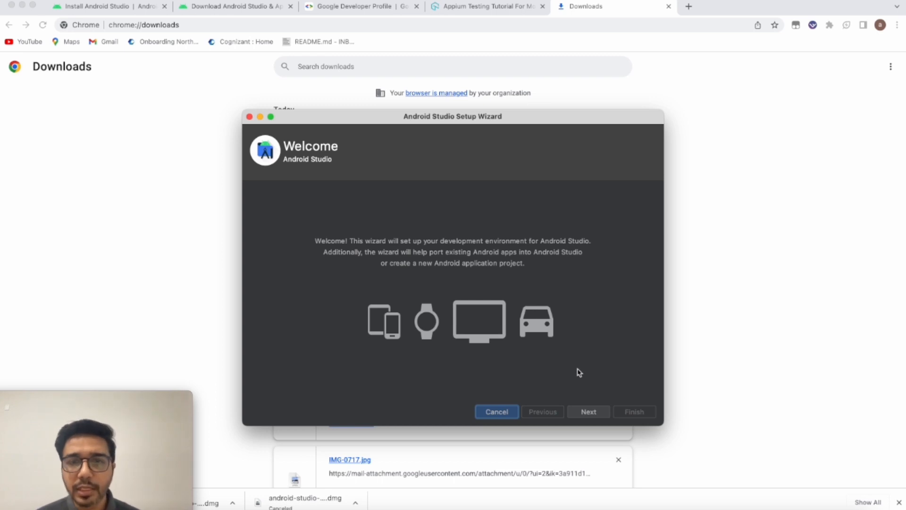
Proceed through the setup wizard with the Standard install type and default options up to the settings verification
click(587, 411)
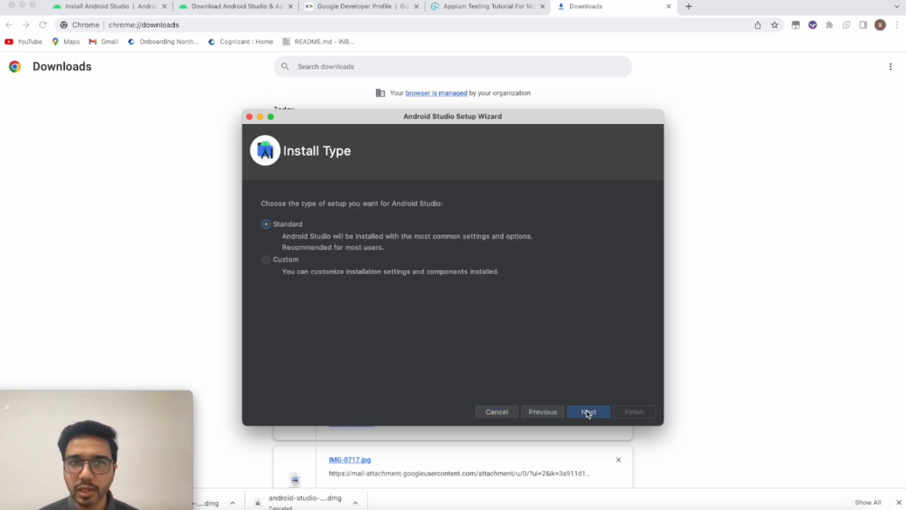
click(588, 412)
click(588, 412)
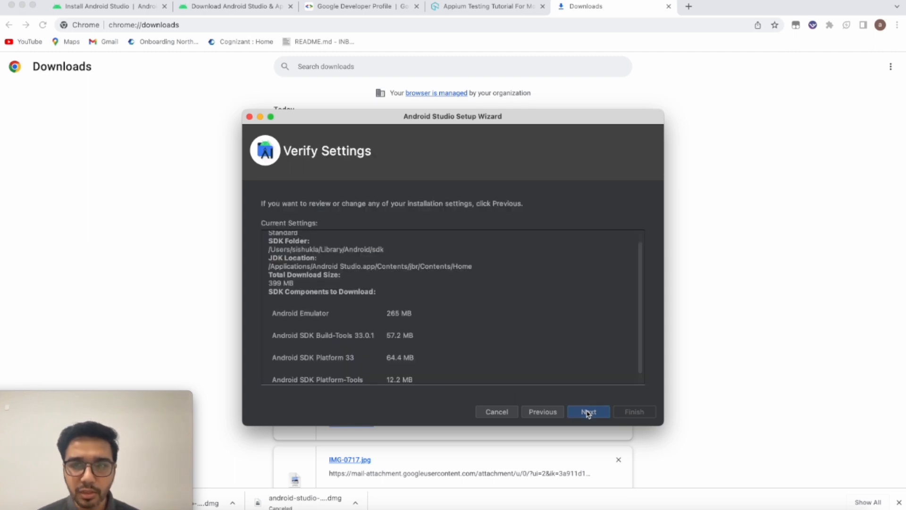
click(588, 413)
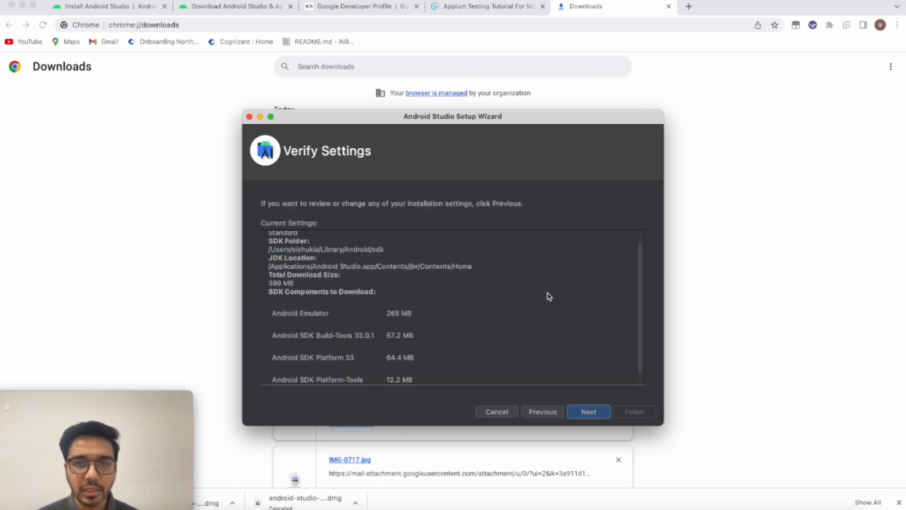
Accept the android-sdk-license and start downloading the SDK components
click(574, 411)
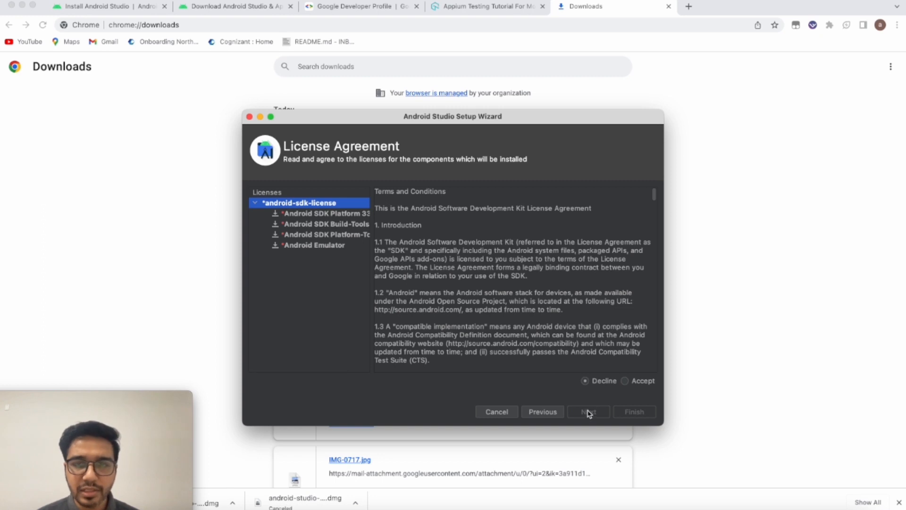
click(625, 381)
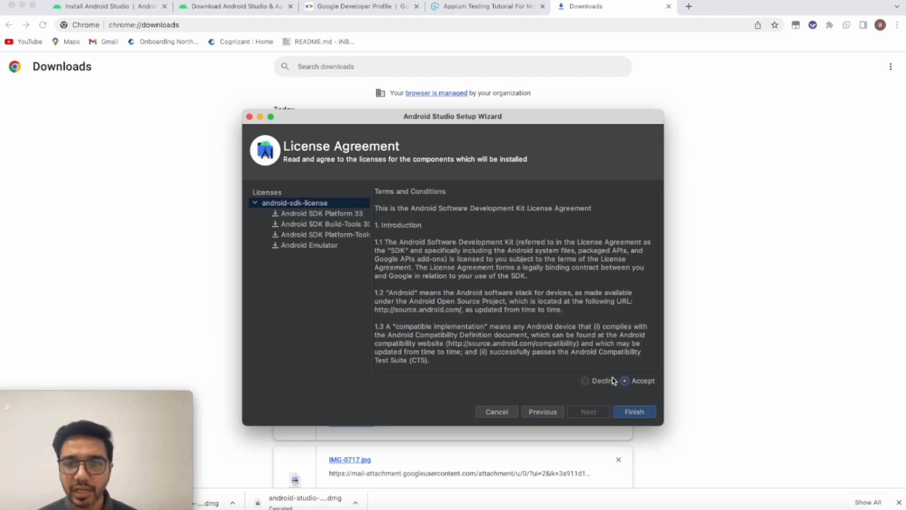
click(626, 414)
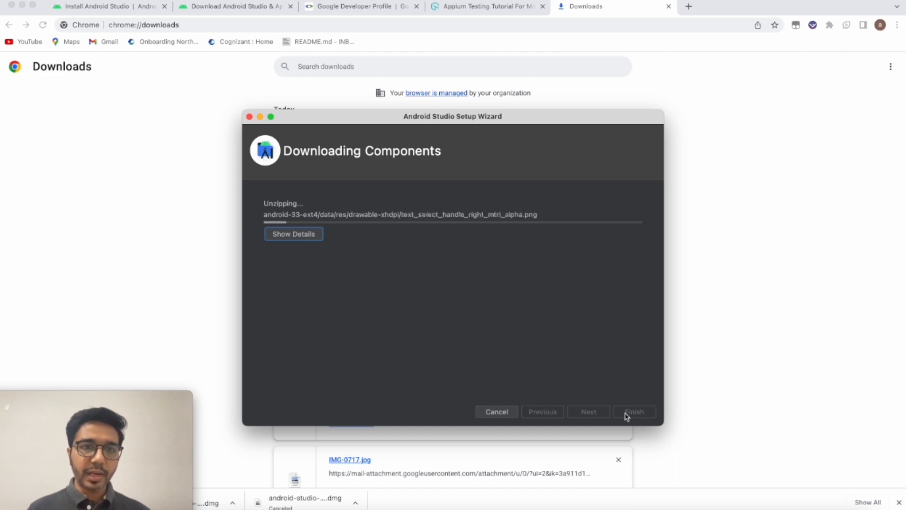
Switch to PowerPoint, present the slide with the Mac installation steps for Android Studio, and exit the slide show
click(627, 508)
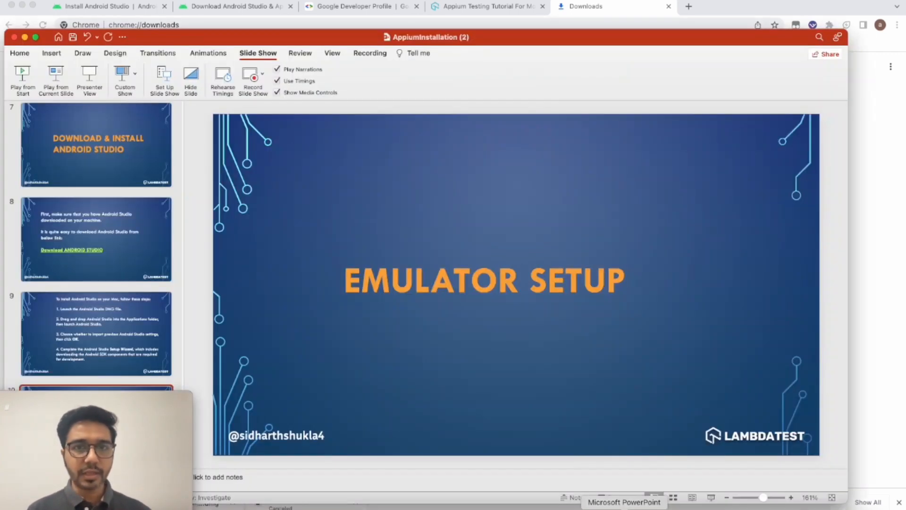
click(60, 77)
key(Left)
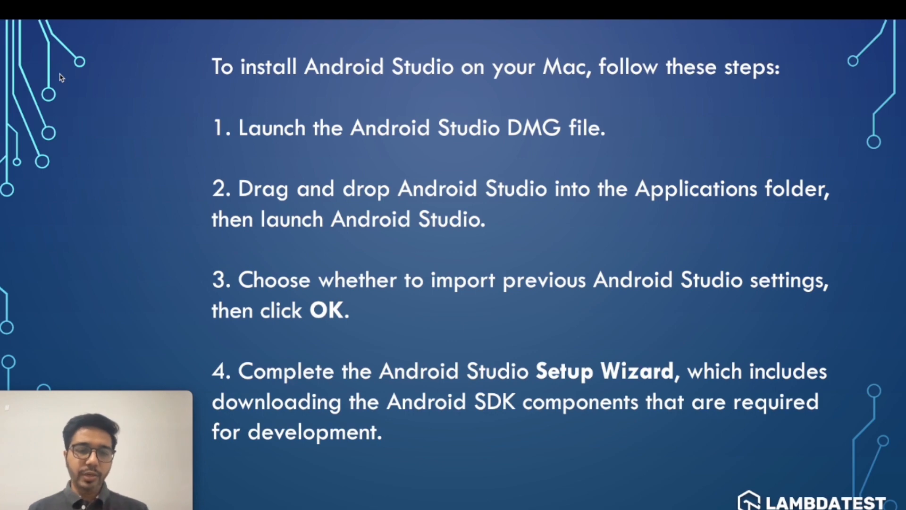
key(Escape)
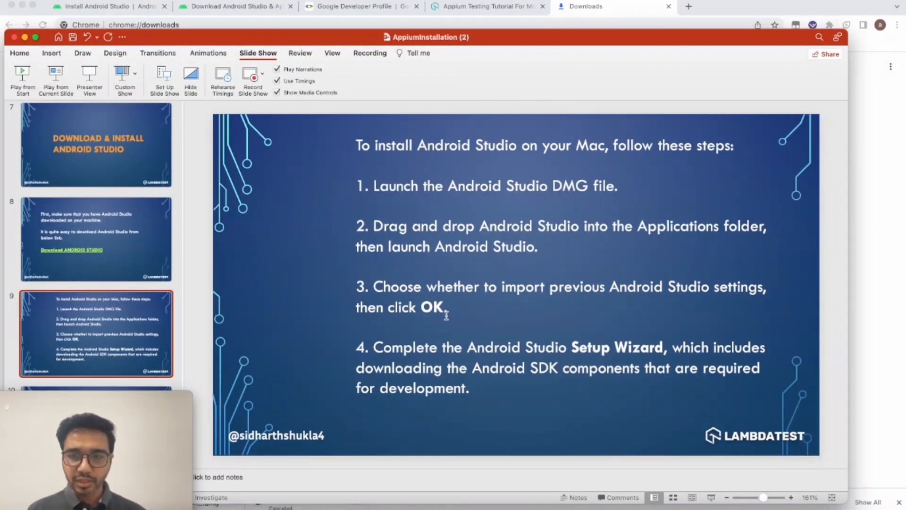
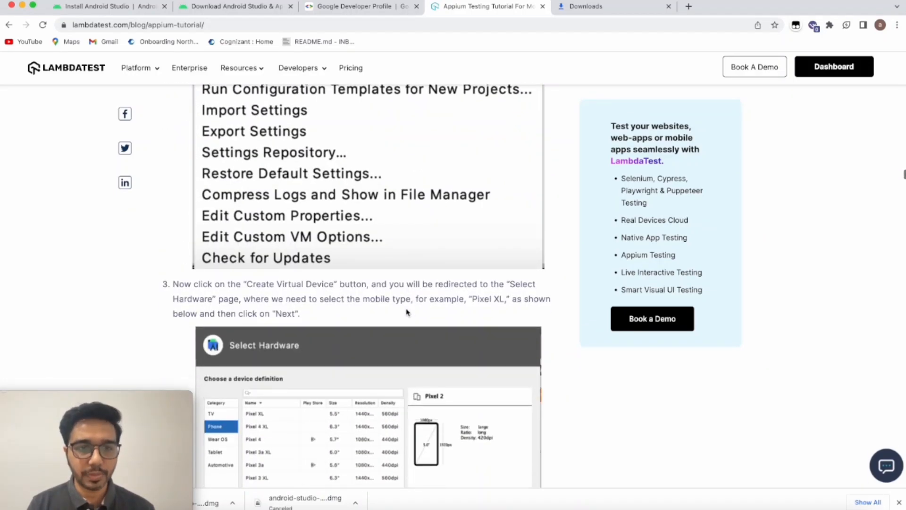
scroll(406, 310, up, 2)
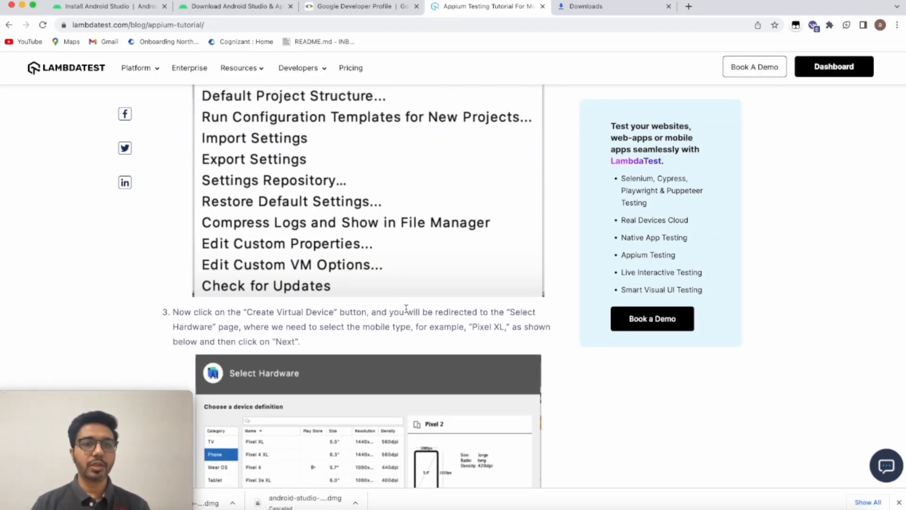
scroll(310, 247, up, 5)
scroll(307, 242, down, 5)
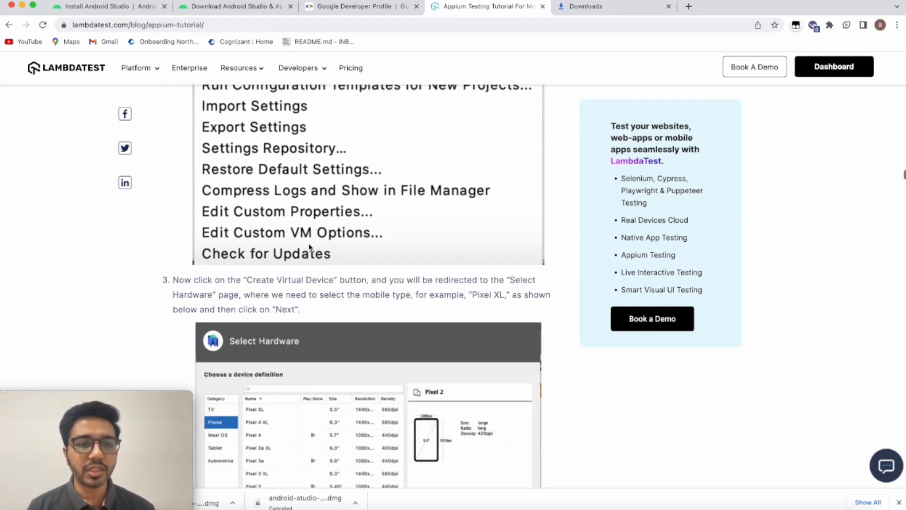
mouse_move(193, 458)
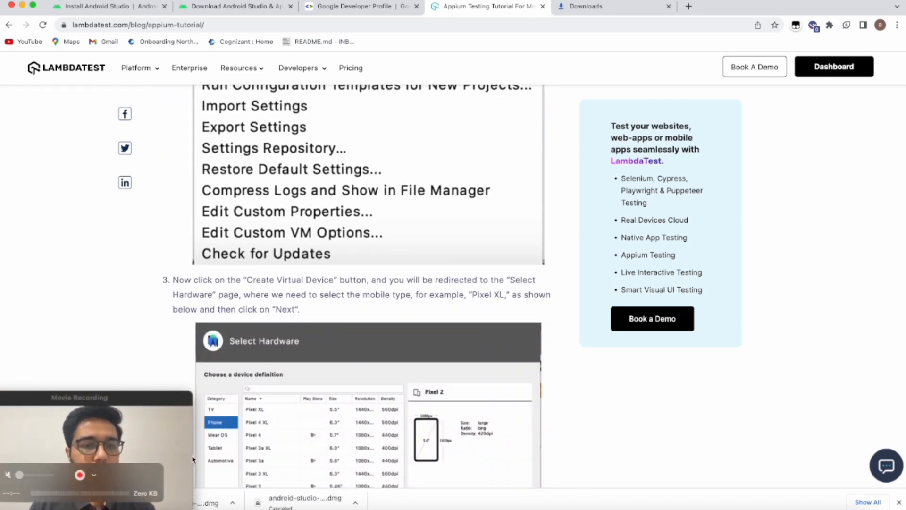
click(190, 399)
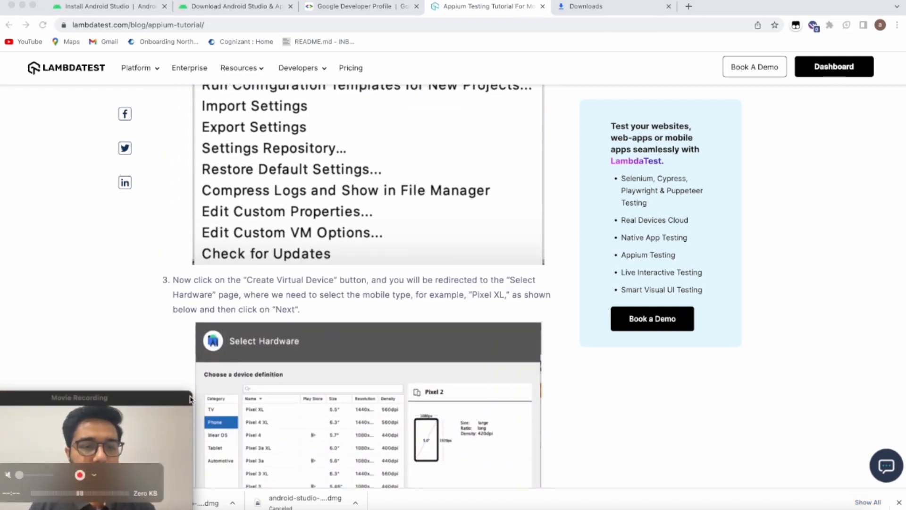
drag(178, 399, 159, 401)
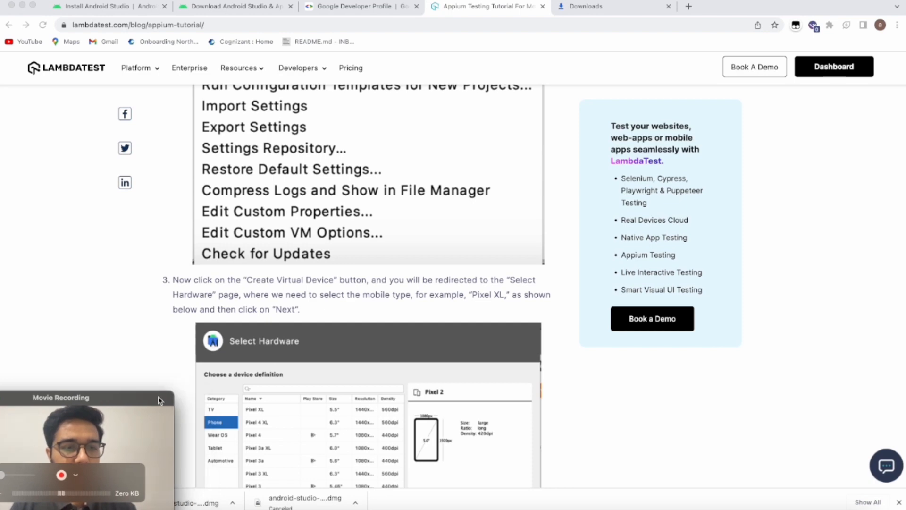
Switch to Android Studio, open the Virtual Device Manager and start creating a new virtual device
scroll(399, 379, down, 5)
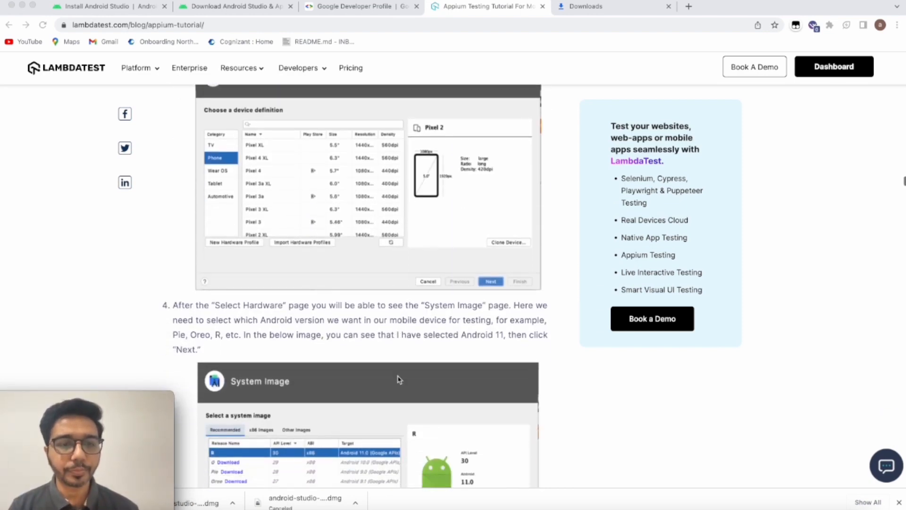
scroll(399, 379, up, 10)
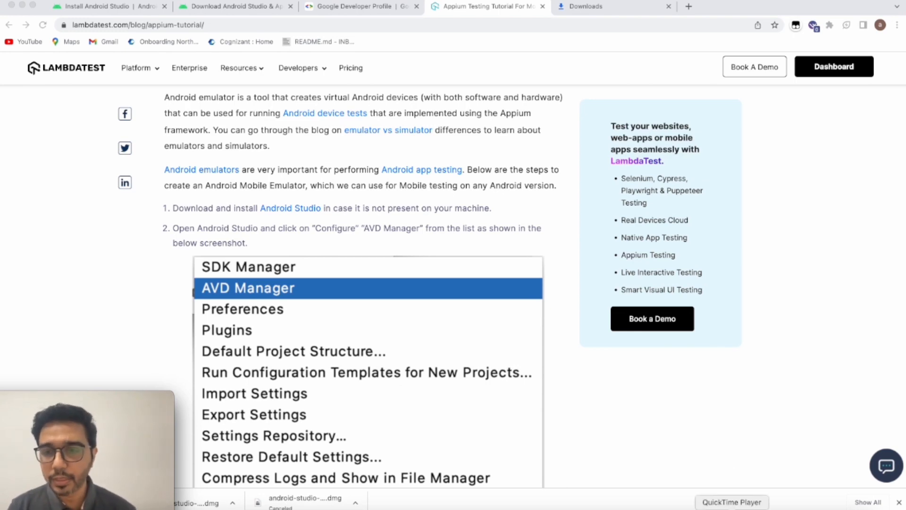
click(768, 507)
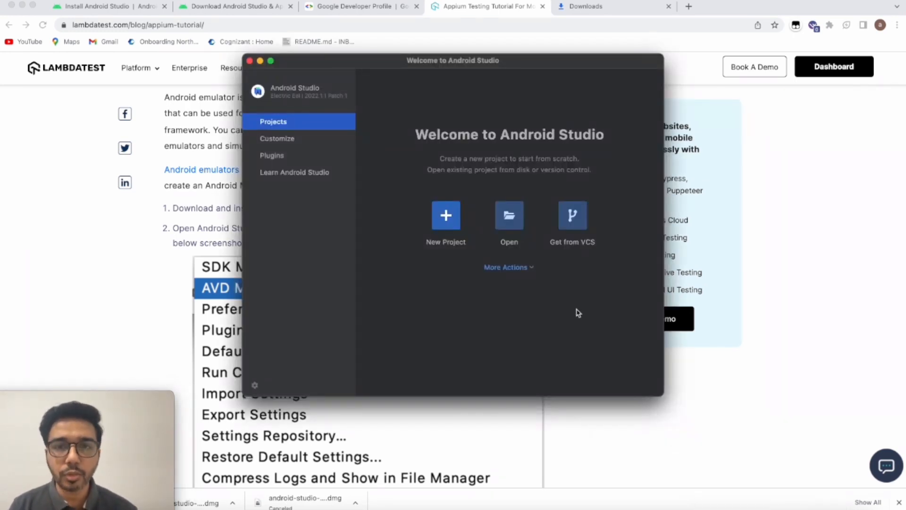
click(520, 268)
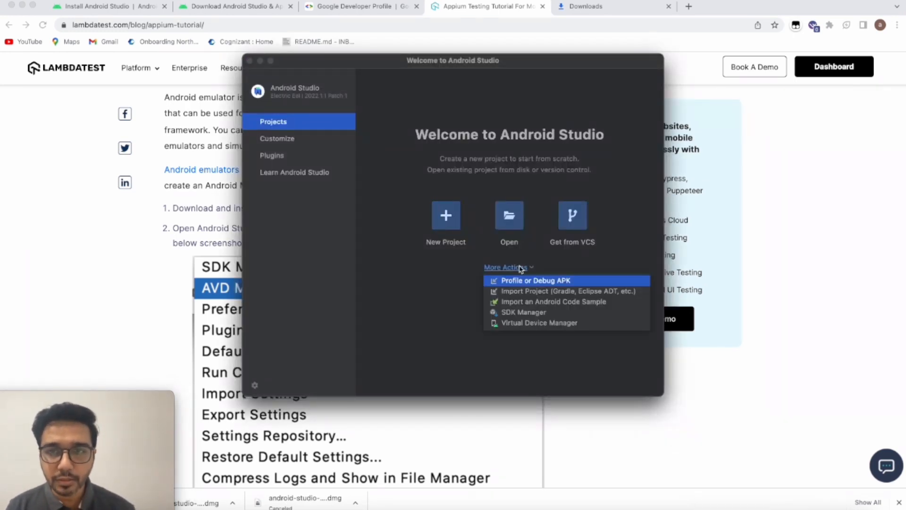
click(525, 324)
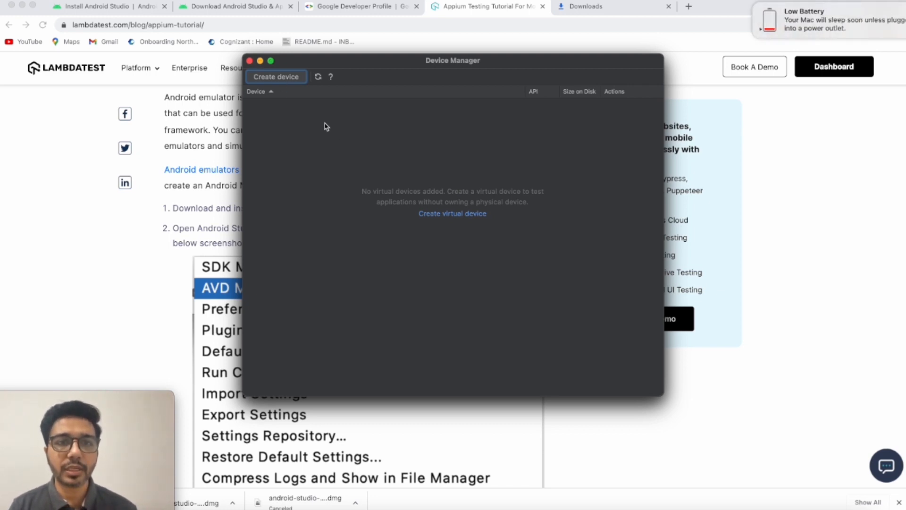
click(282, 79)
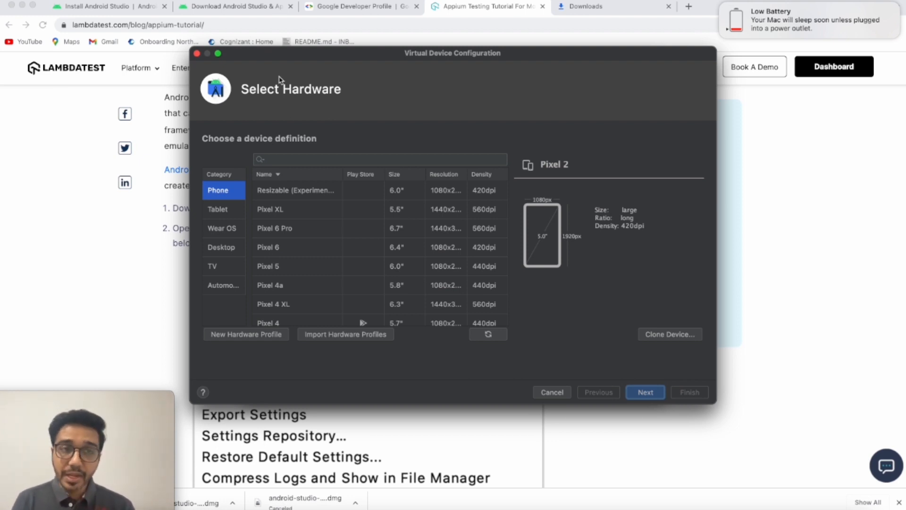
Look through the available device definitions for phones, tablets, Wear OS, desktop, TV and automotive
scroll(336, 298, down, 8)
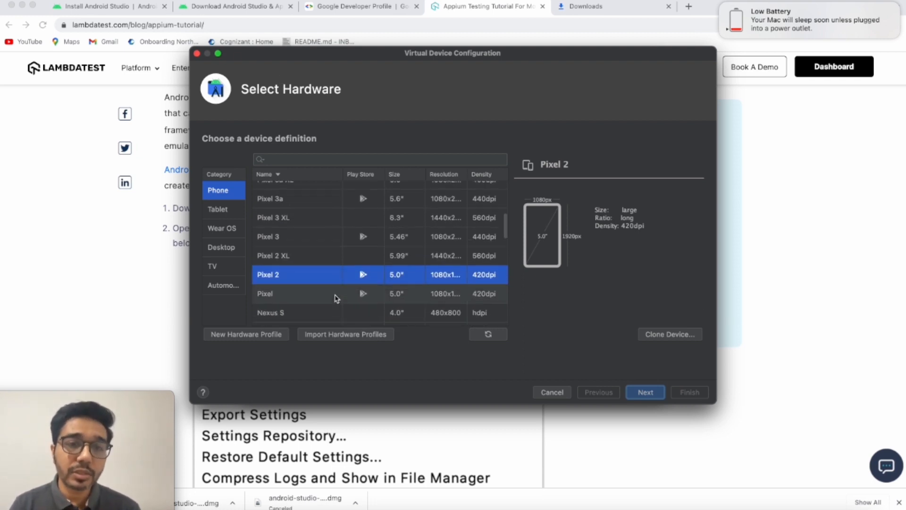
scroll(335, 297, down, 10)
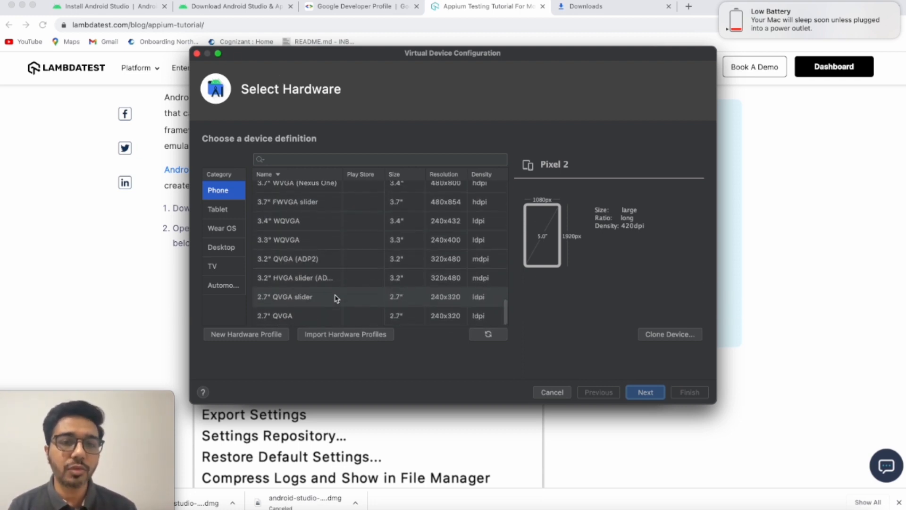
scroll(336, 297, up, 10)
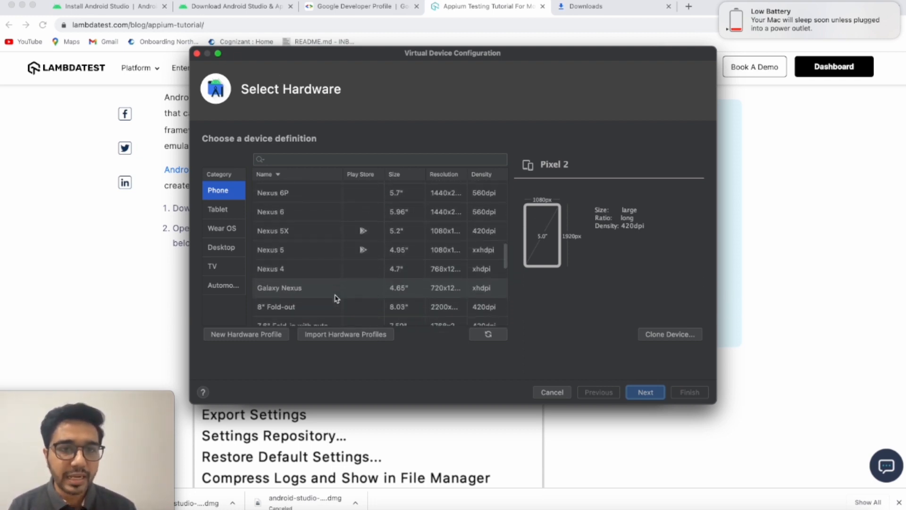
scroll(335, 297, up, 8)
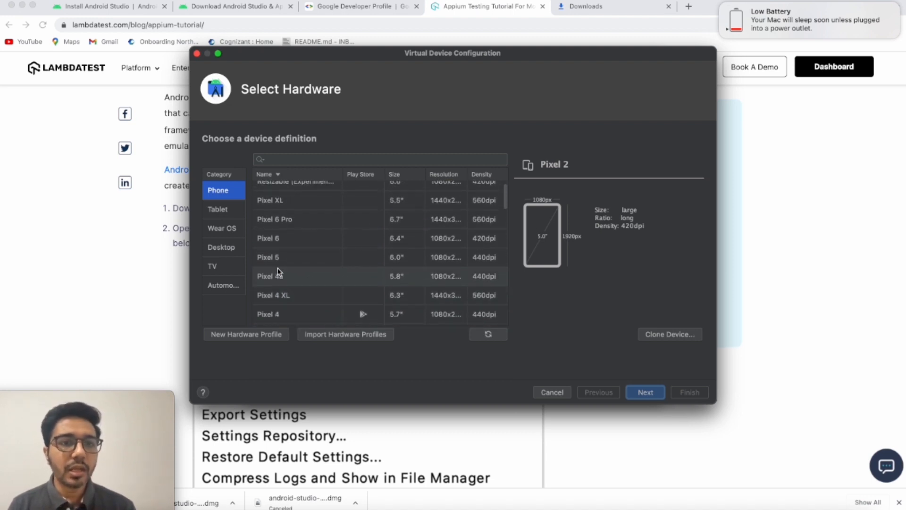
click(219, 211)
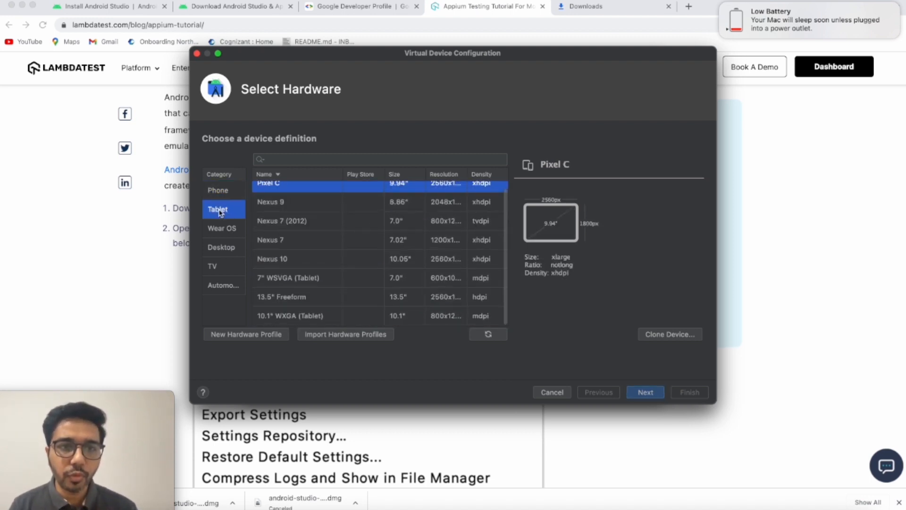
scroll(338, 236, up, 1)
scroll(335, 239, down, 1)
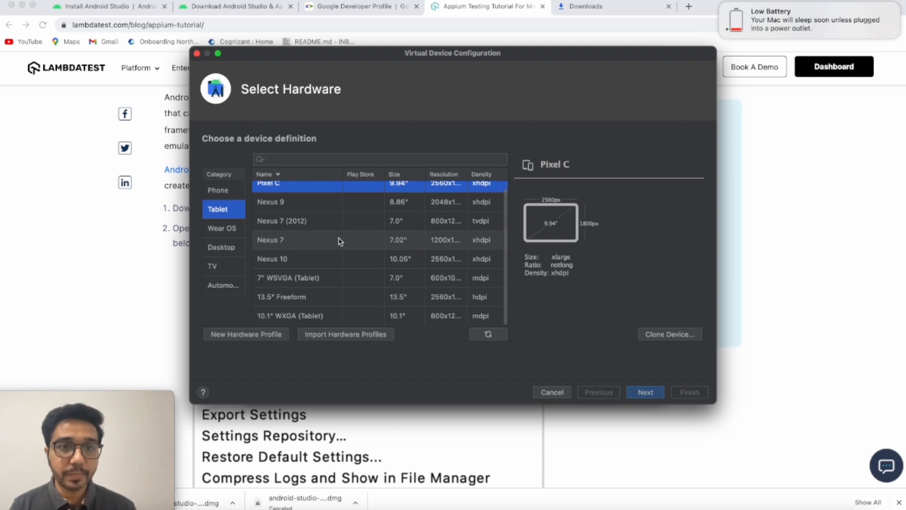
click(226, 231)
click(222, 249)
click(223, 268)
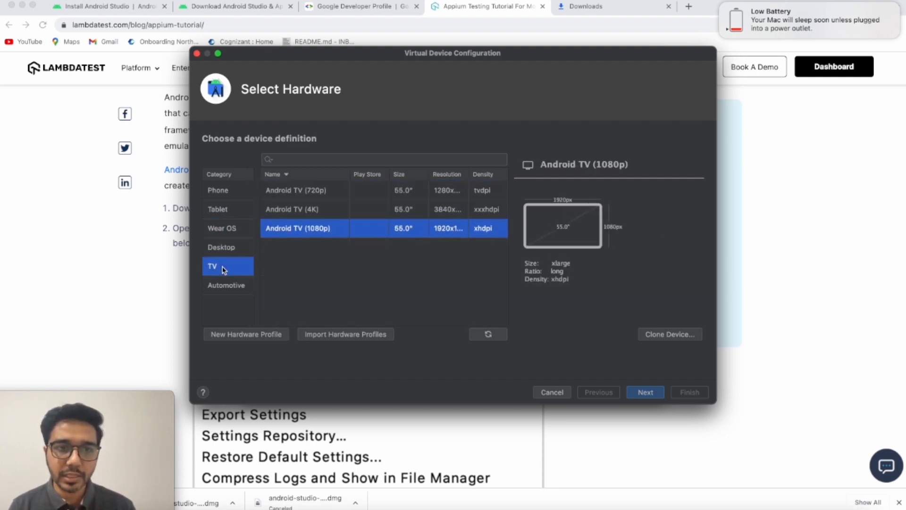
click(225, 288)
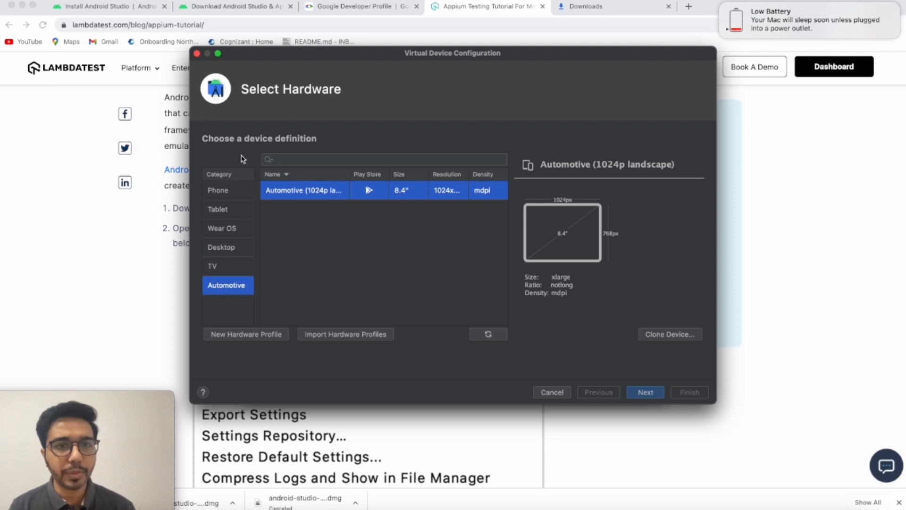
click(223, 197)
click(222, 208)
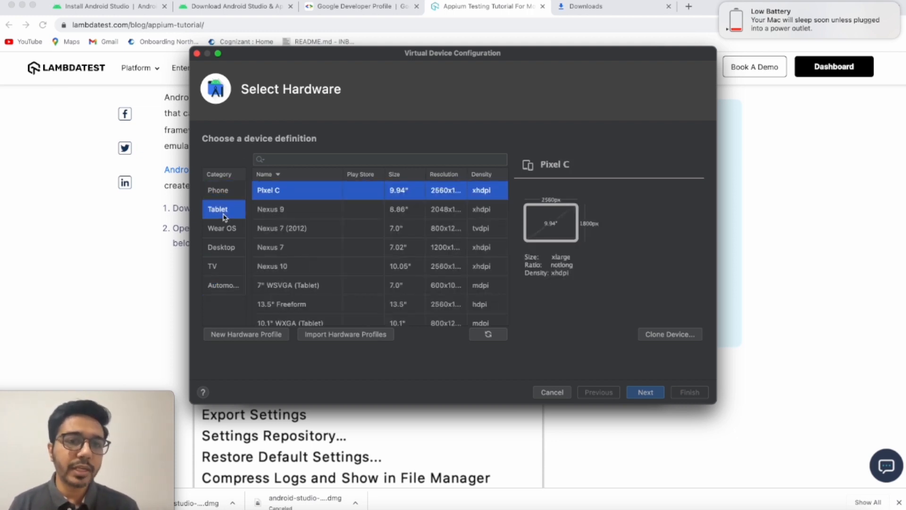
Choose the Pixel 6 from the phone device definitions as the virtual device's hardware
click(218, 191)
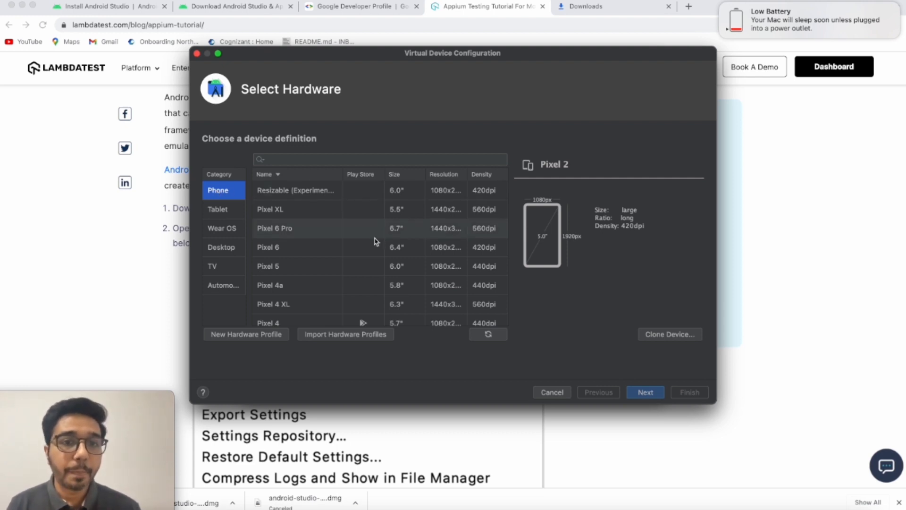
click(288, 216)
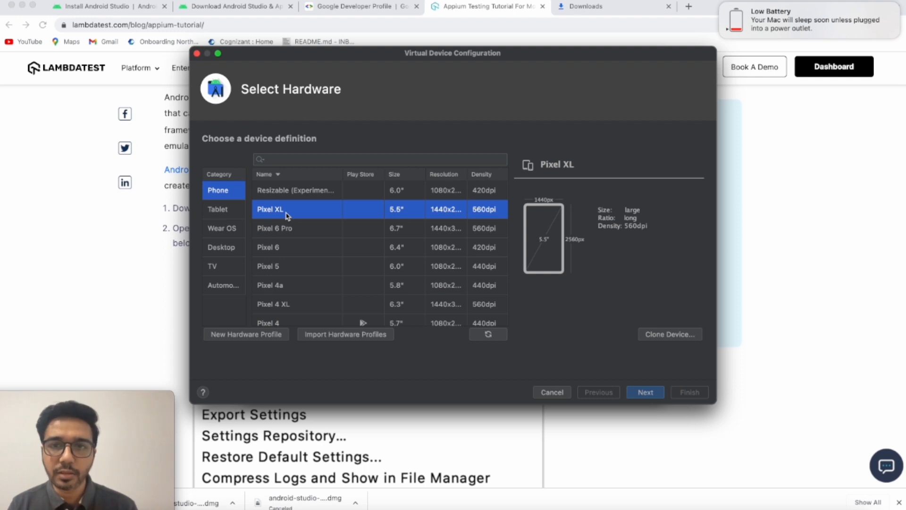
click(284, 251)
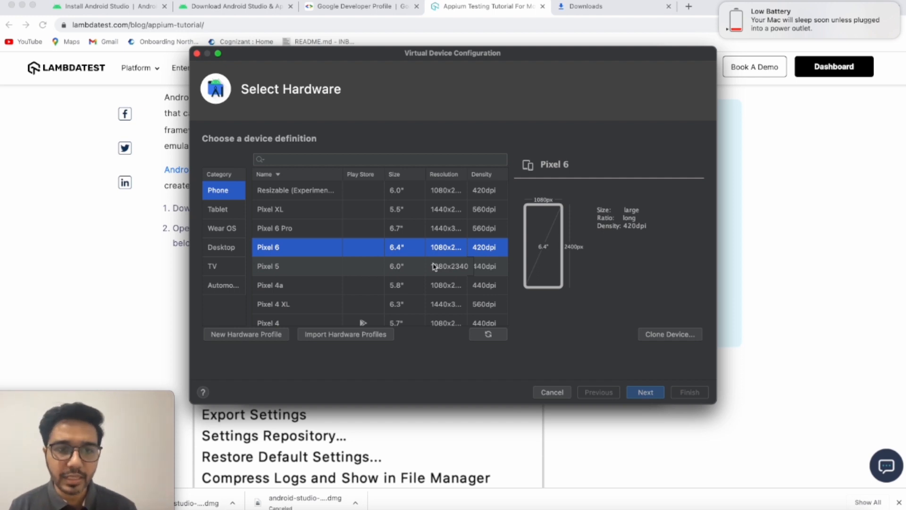
Open a new hardware profile, examine its device types and configurable settings, and close it without saving
click(246, 334)
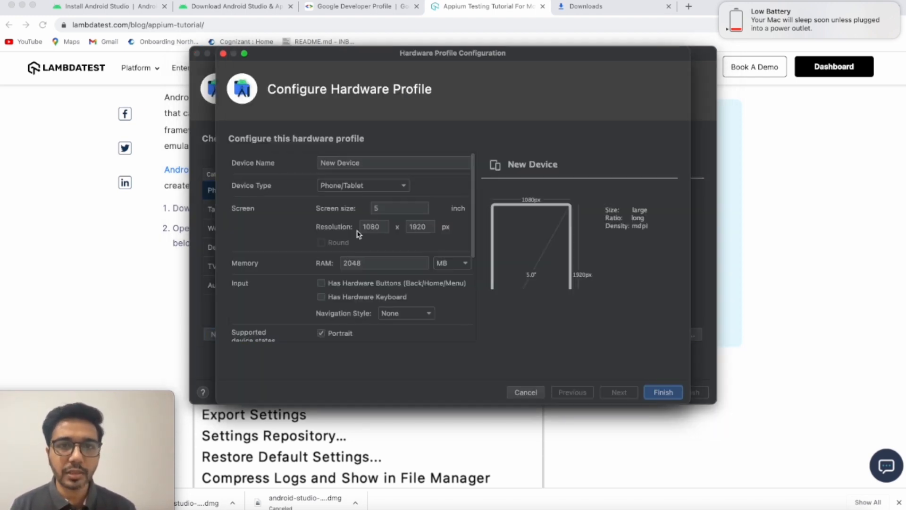
scroll(425, 333, down, 5)
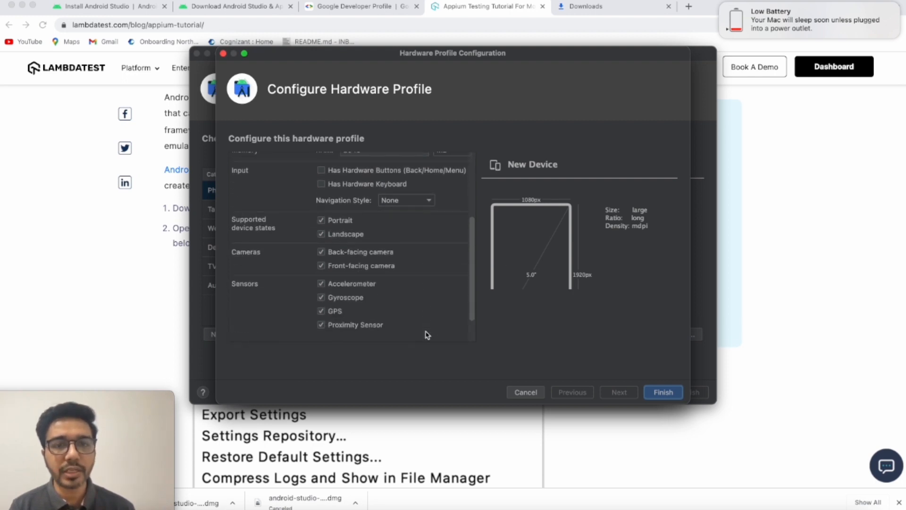
scroll(425, 334, up, 5)
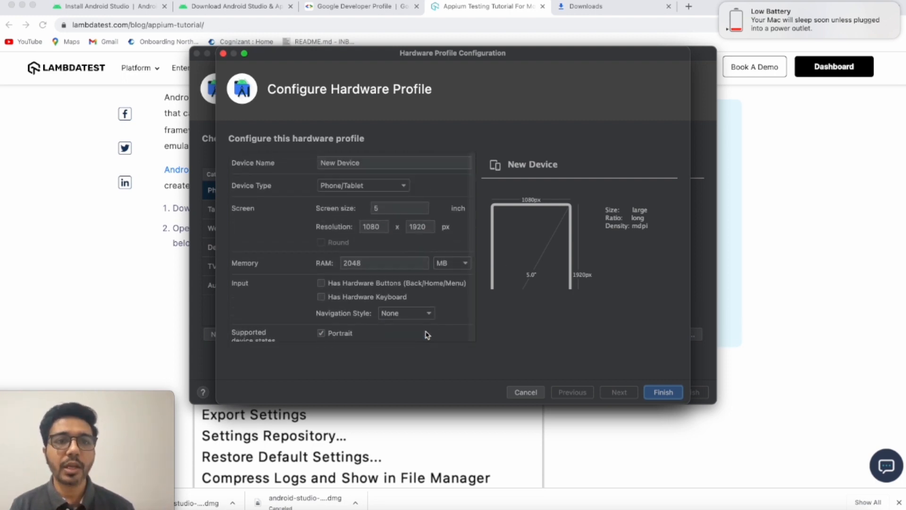
click(386, 185)
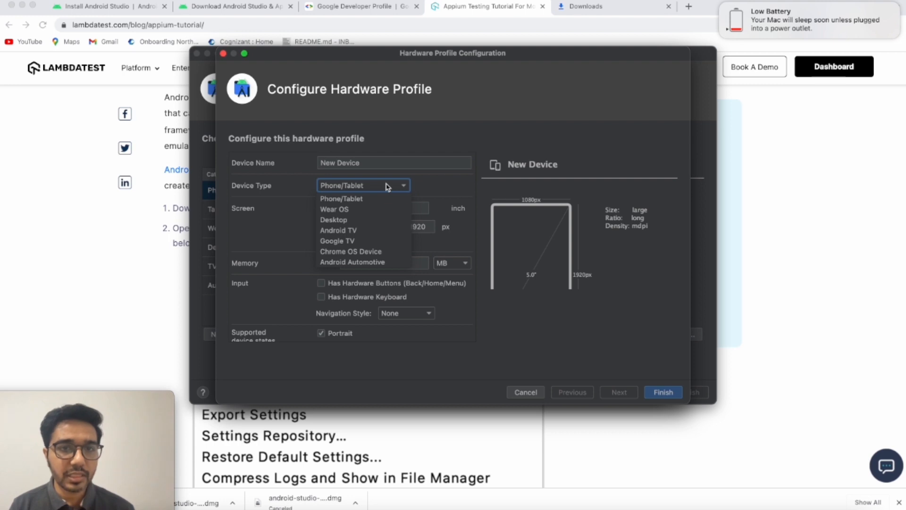
click(446, 193)
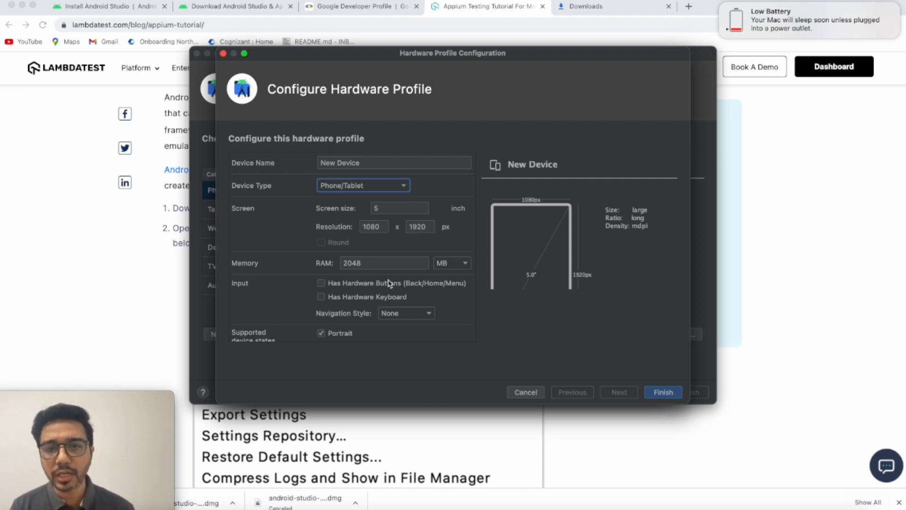
scroll(392, 285, down, 5)
scroll(391, 285, up, 5)
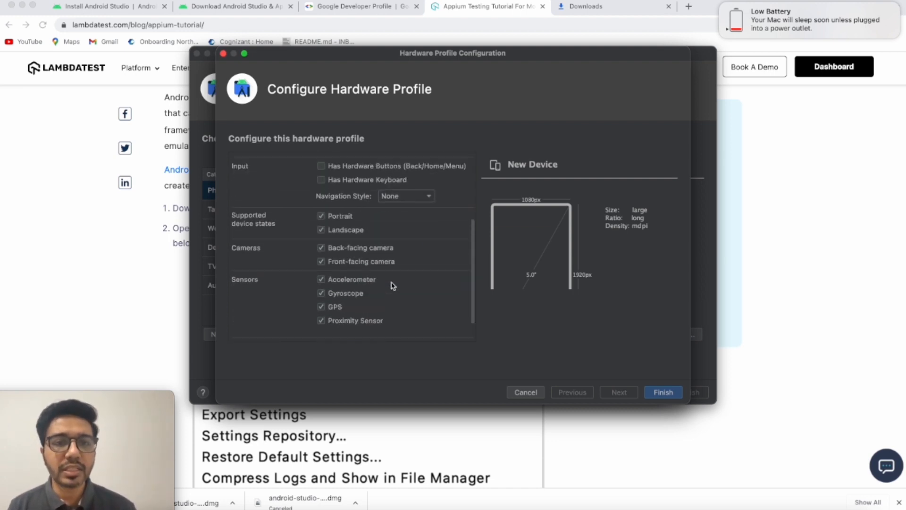
click(223, 53)
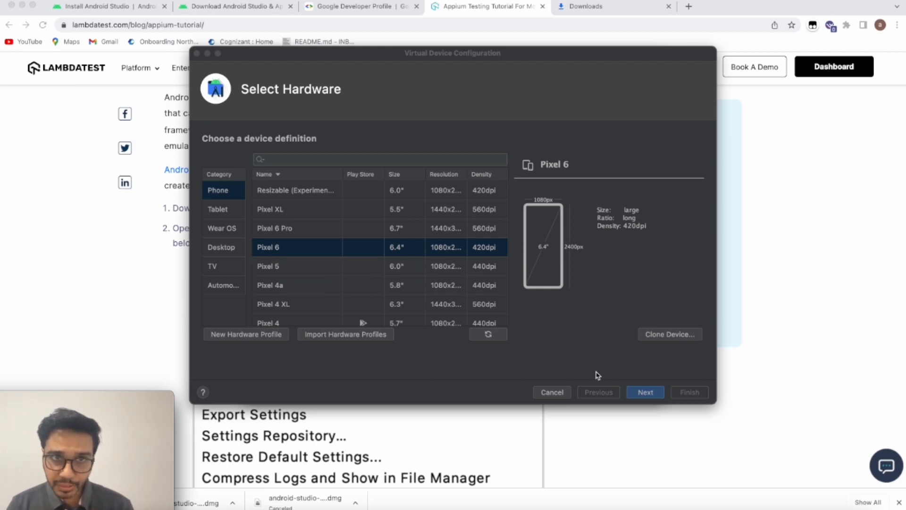
Continue with the selected hardware to the system image selection and look through the recommended Android releases
click(647, 393)
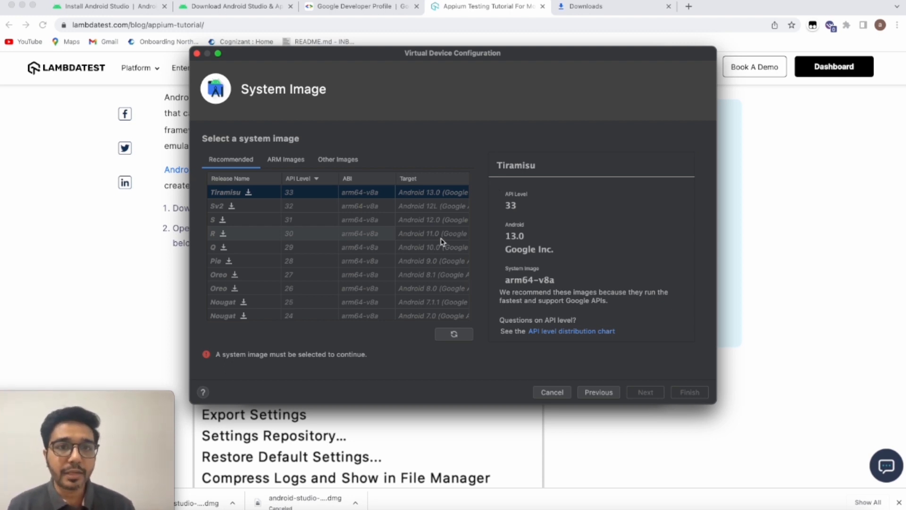
scroll(442, 241, down, 3)
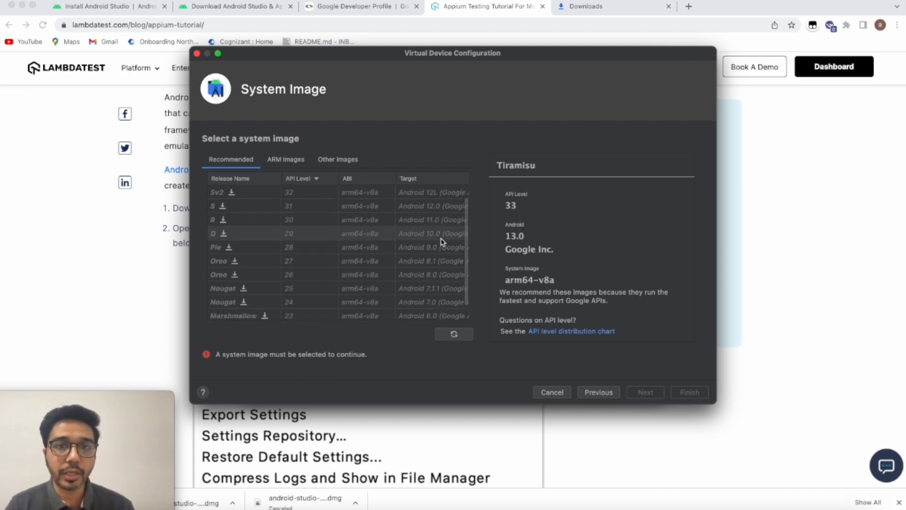
scroll(442, 242, up, 3)
scroll(441, 242, down, 2)
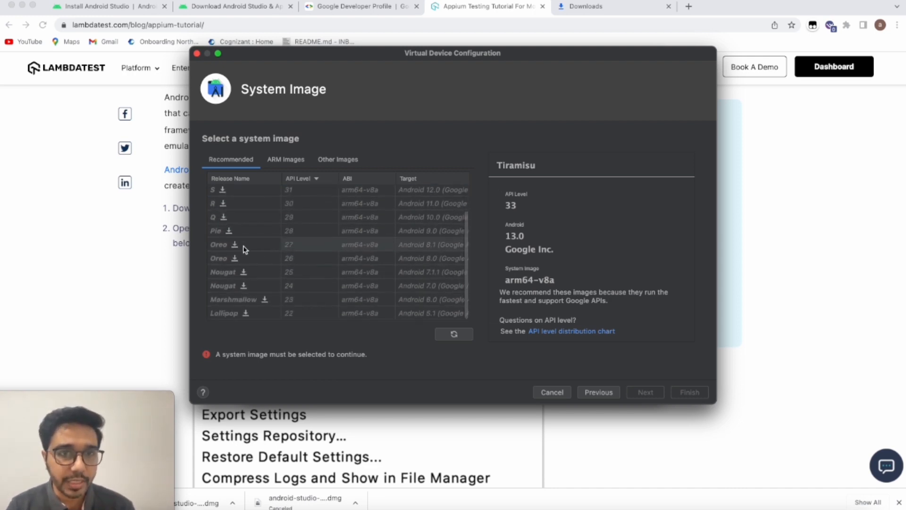
scroll(250, 224, up, 2)
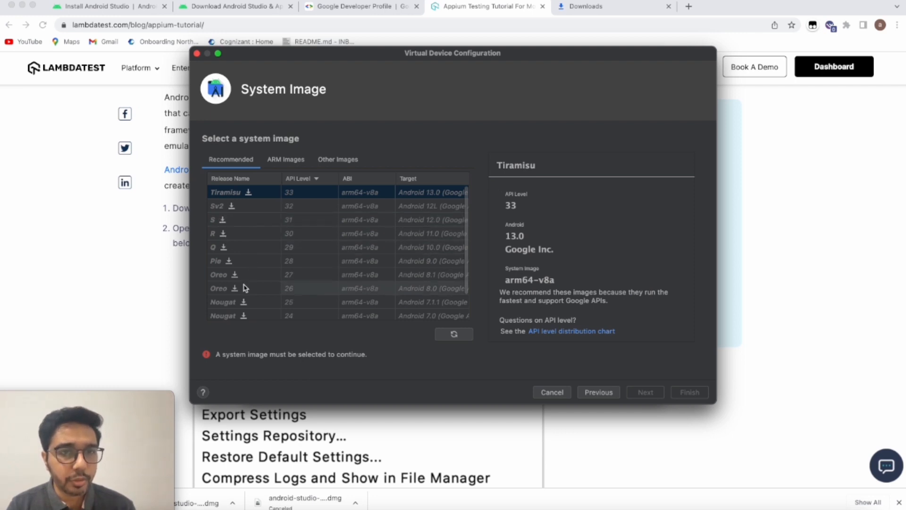
scroll(248, 288, down, 2)
scroll(249, 294, up, 2)
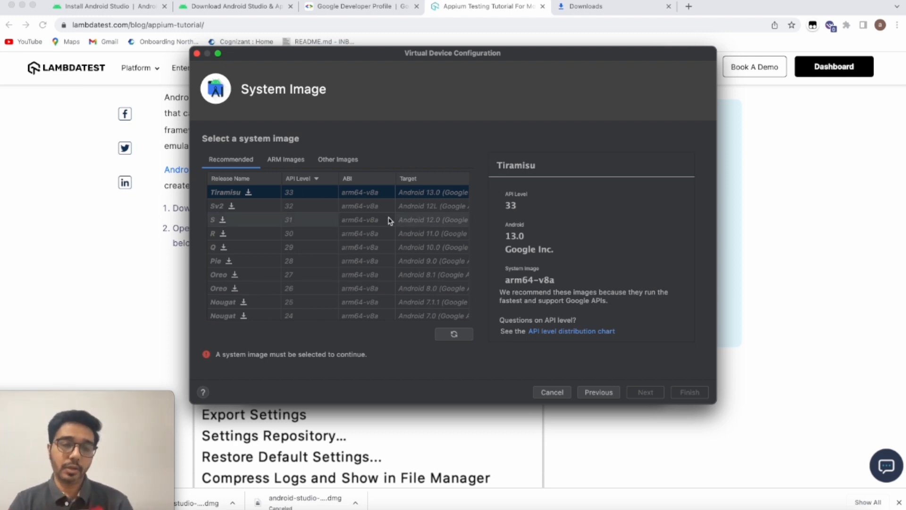
Examine the ARM images and the other system images offered for the virtual device
click(279, 161)
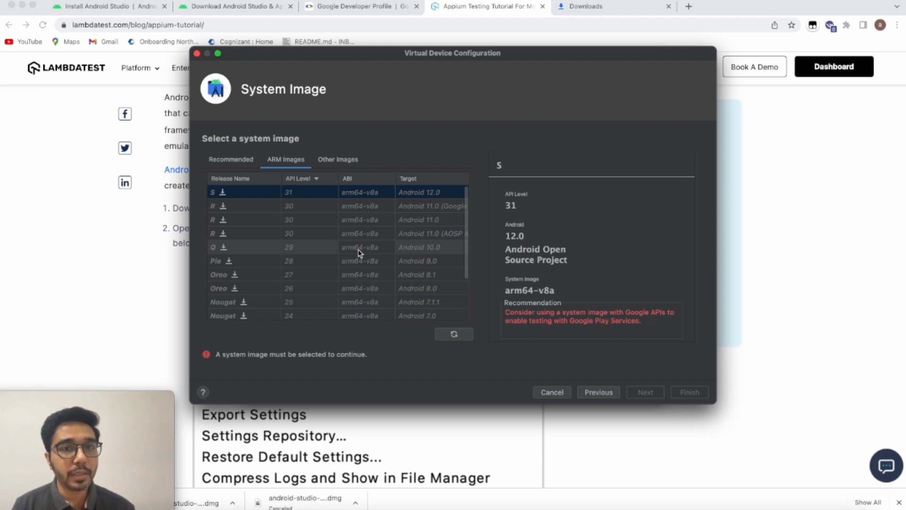
click(339, 161)
click(297, 163)
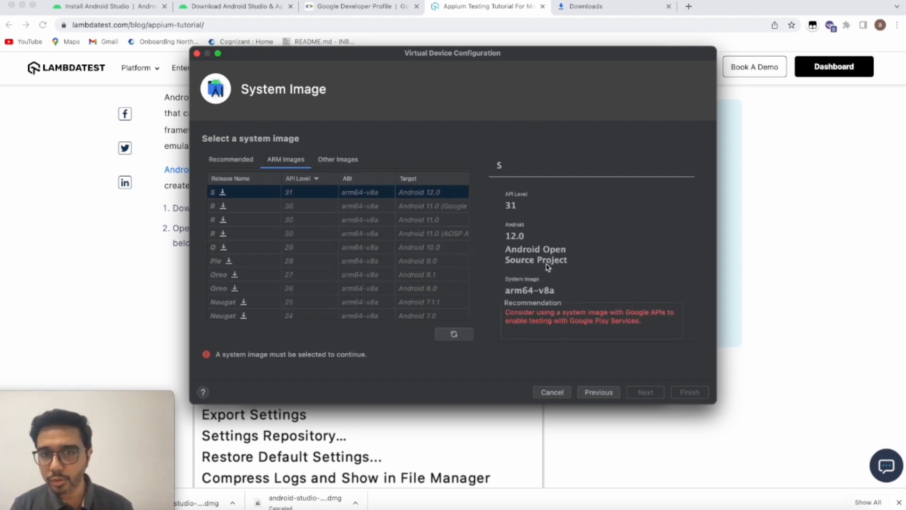
Download and install the recommended Oreo API level 27 (Android 8.1) system image through the SDK component installer
click(231, 159)
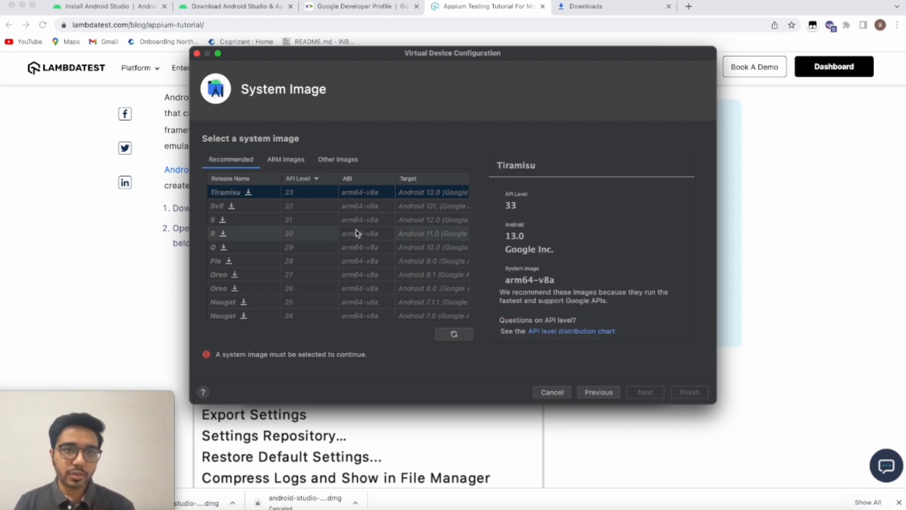
click(250, 273)
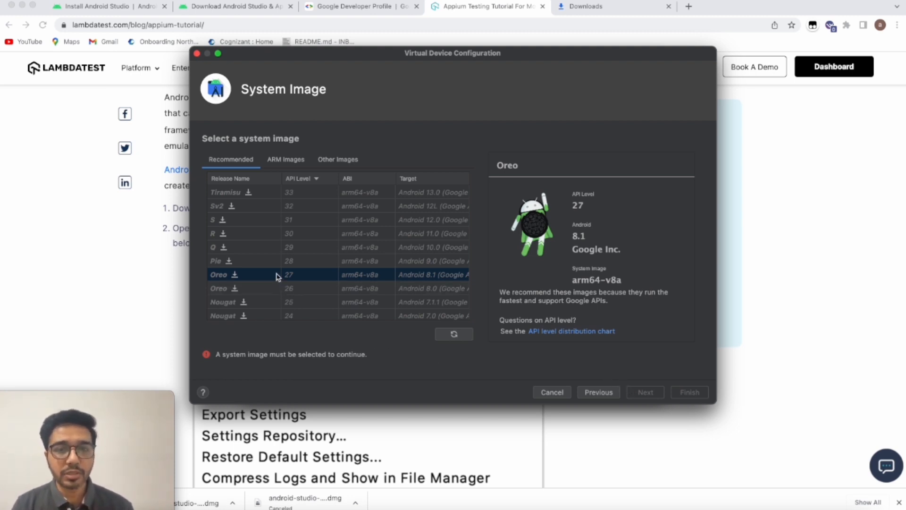
click(235, 277)
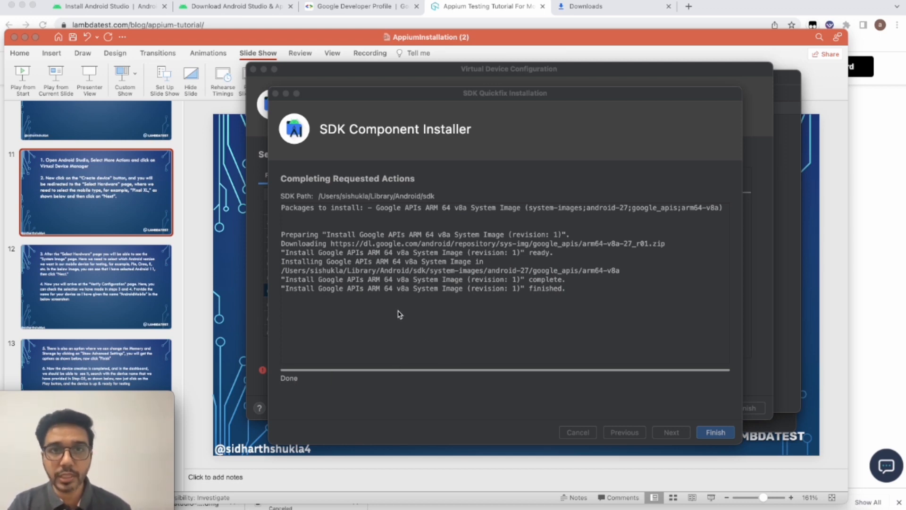
click(716, 432)
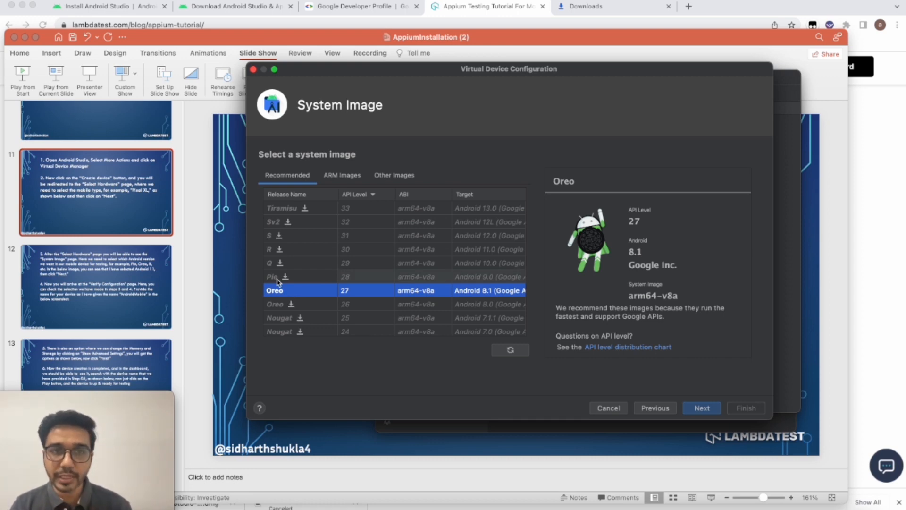
Choose the installed Oreo API level 27 system image for the virtual device and continue to the configuration check
click(278, 279)
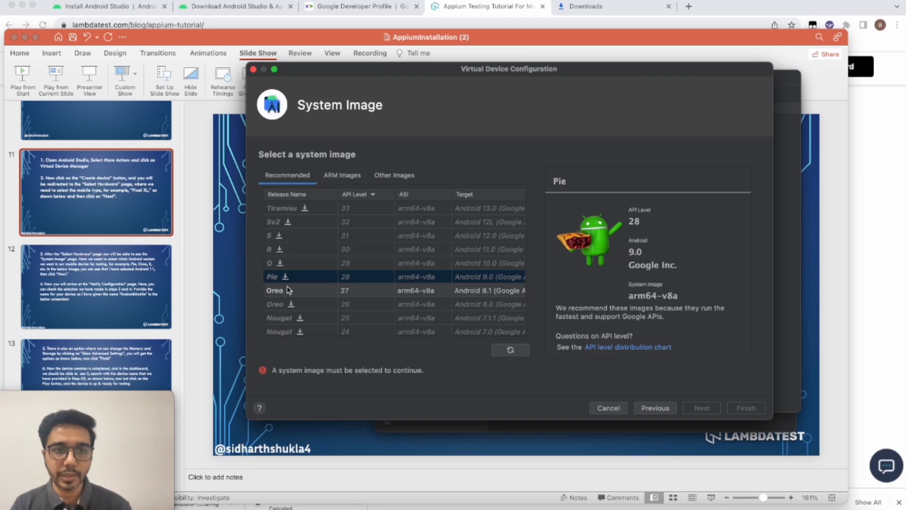
click(289, 291)
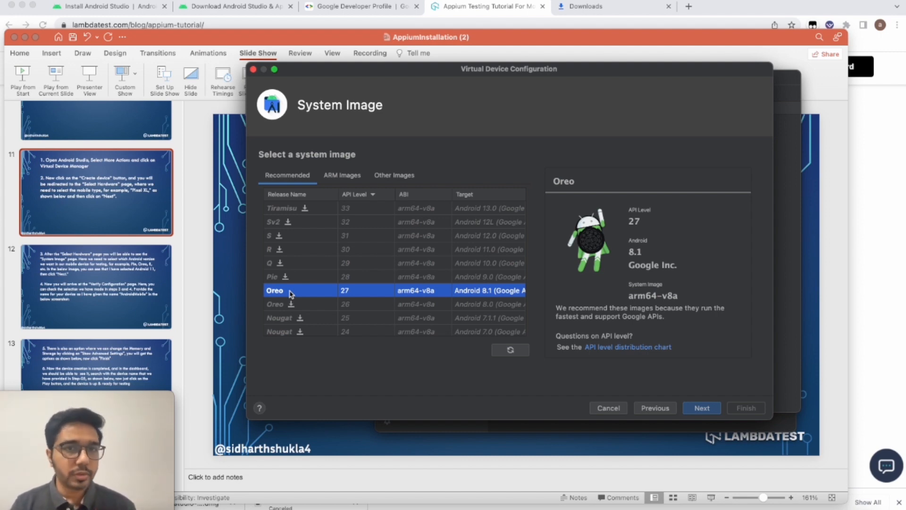
scroll(336, 310, down, 2)
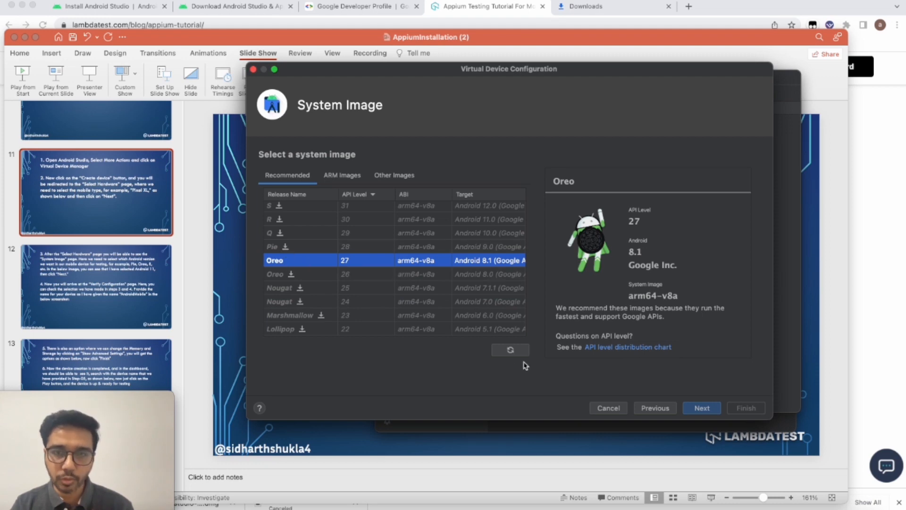
click(703, 410)
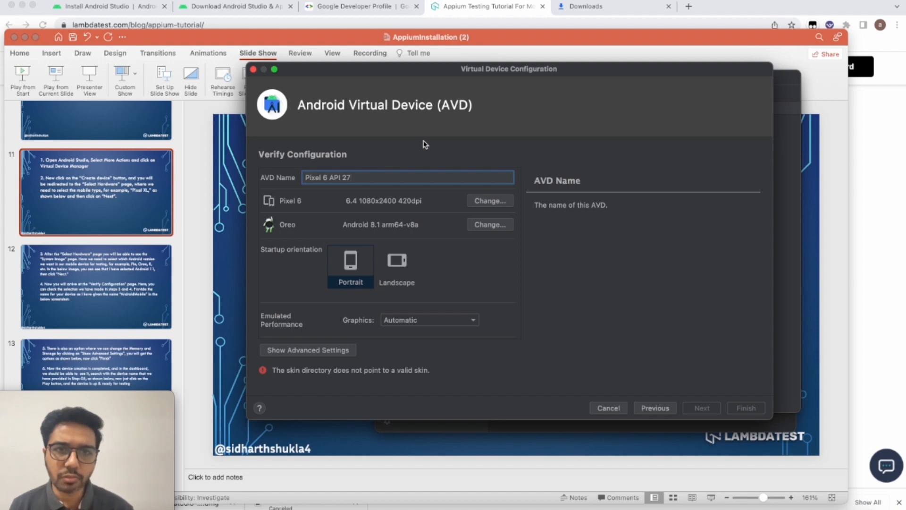
Replace the API suffix in the virtual device's name with LambdaTestAppiumSeries
drag(355, 178, 330, 177)
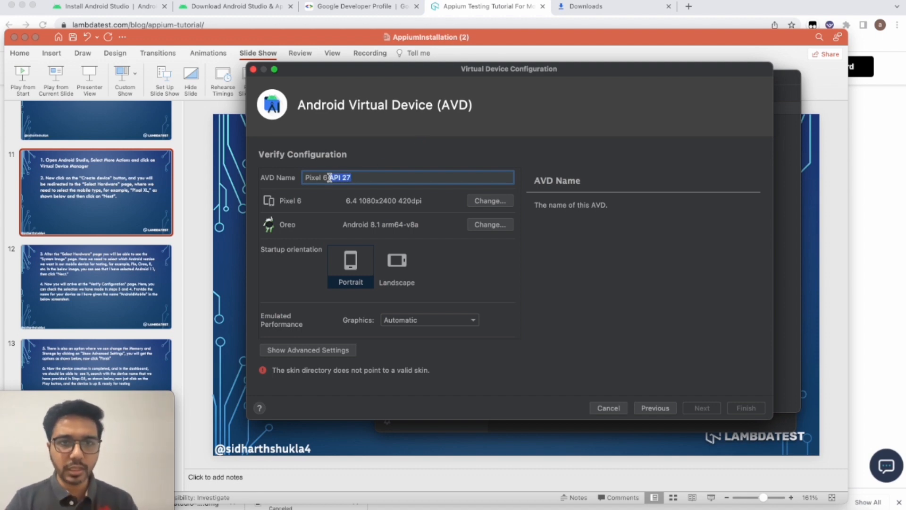
key(BackSpace)
text(Lm)
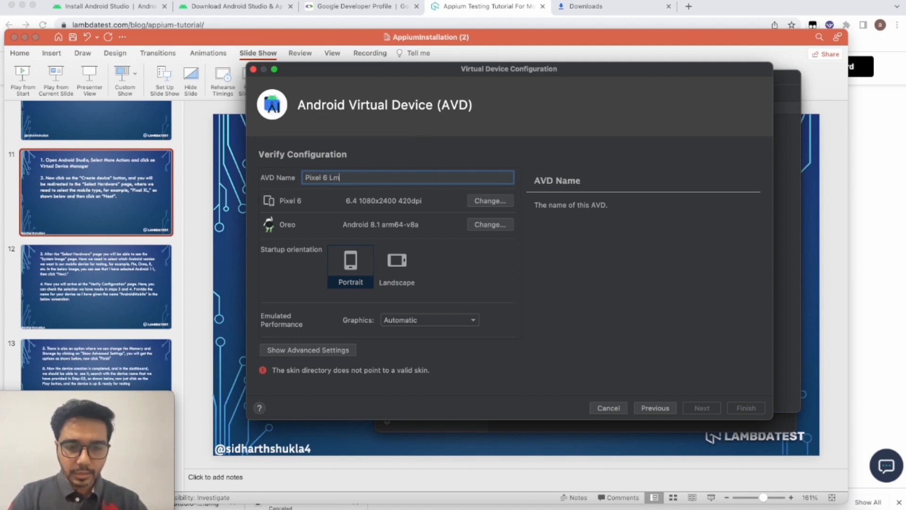
key(BackSpace)
text(almb)
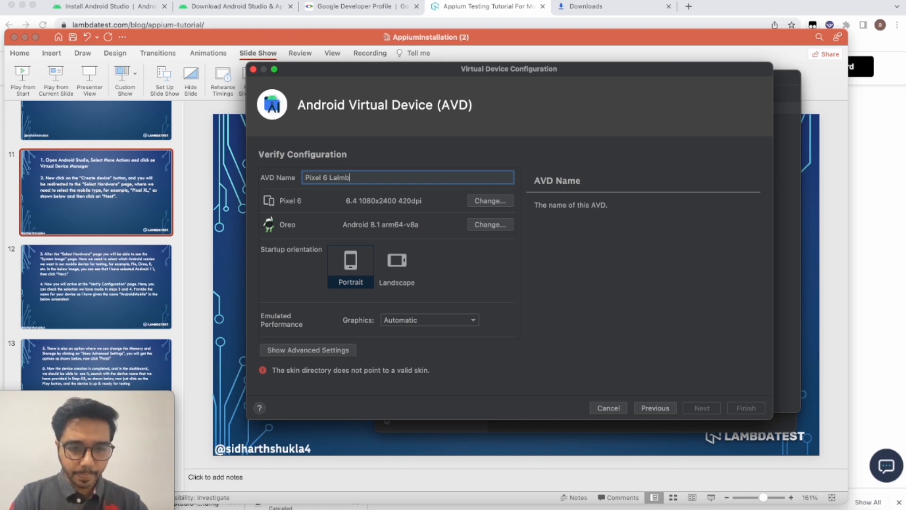
key(BackSpace)
key(BackSpace)
key(BackSpace)
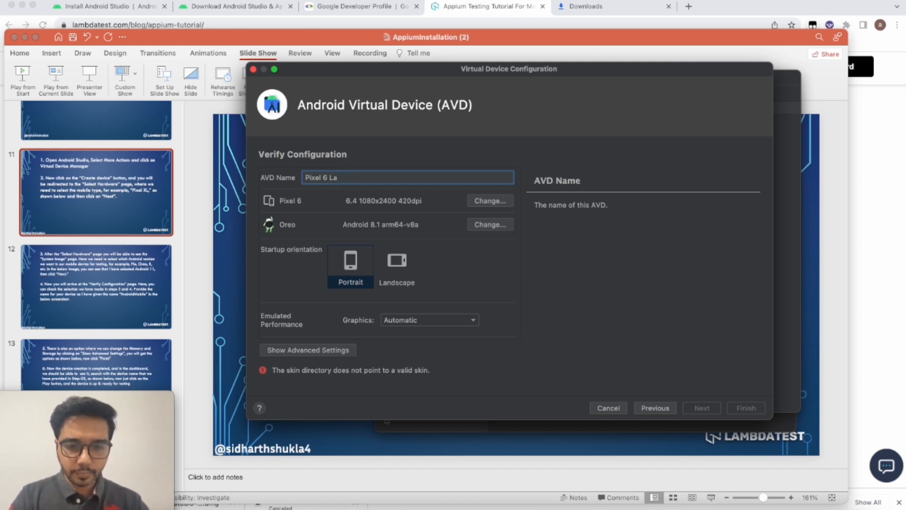
text(mbdaTes)
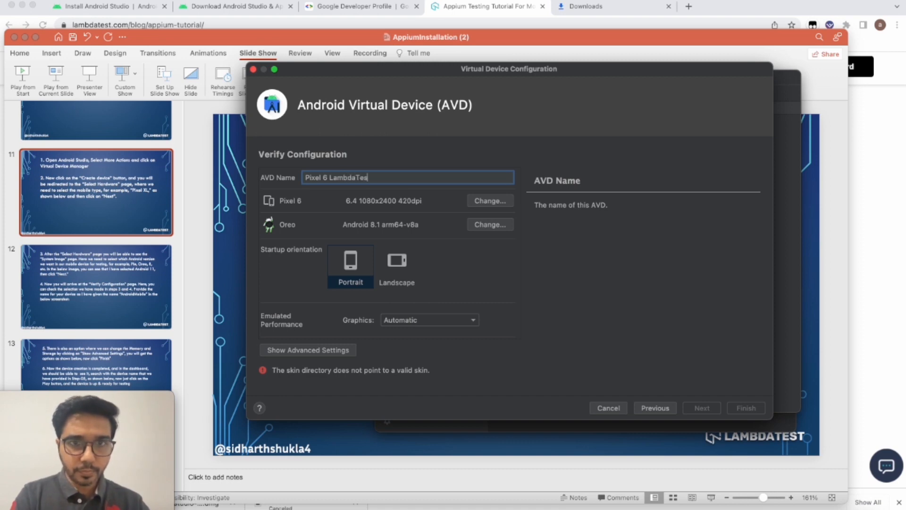
text(tA)
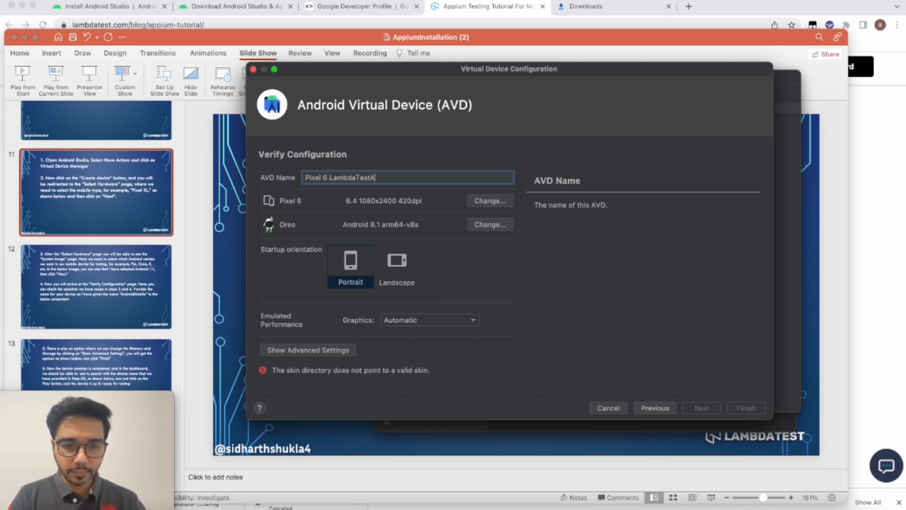
text(ppiumSeries)
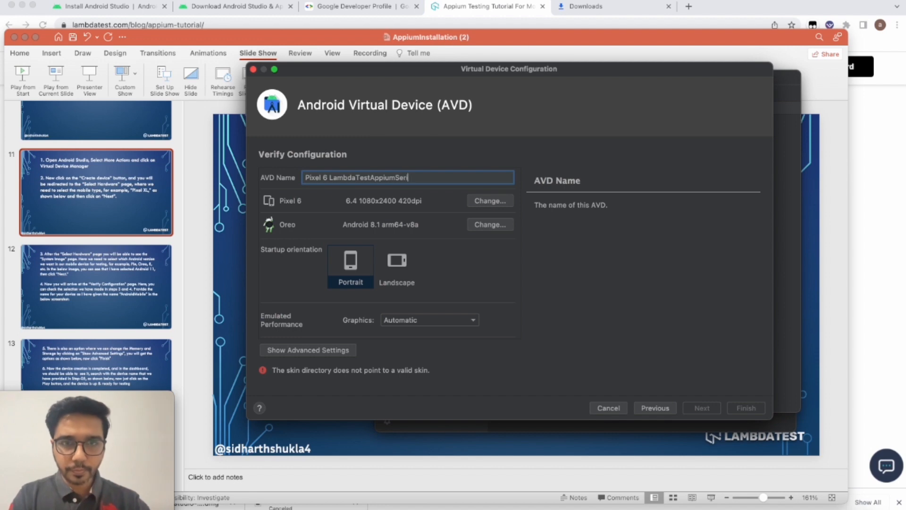
Remove the spaces from the virtual device's name and add an underscore so it reads Pixel6_LambdaTestAppiumSeries
click(331, 178)
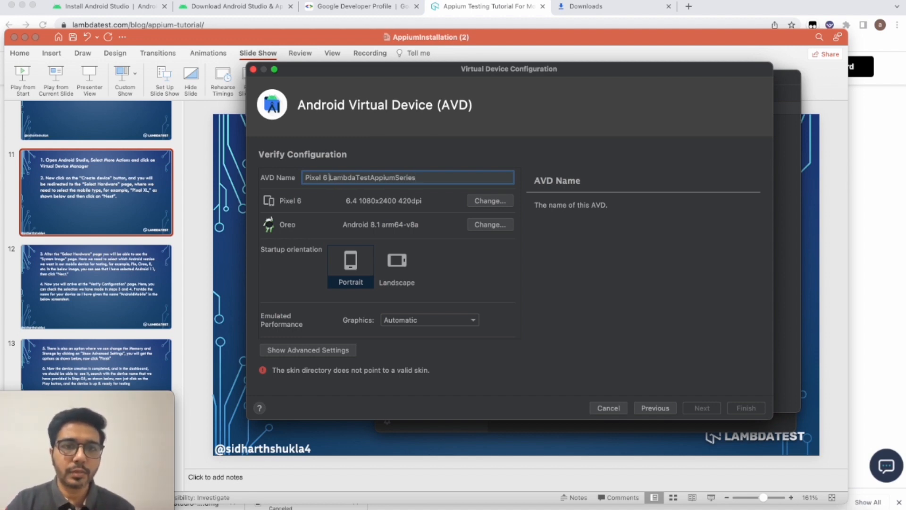
key(BackSpace)
key(BackSpace)
key(BackSpace)
text(6)
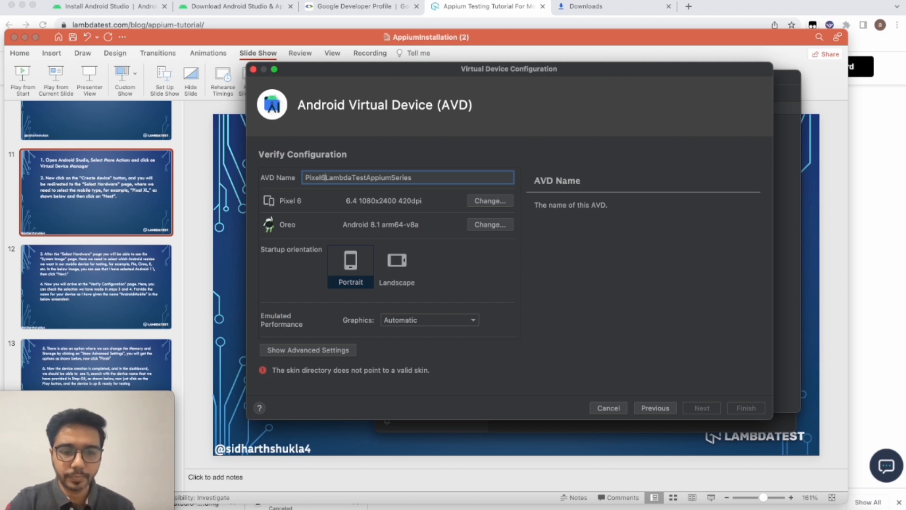
text(_)
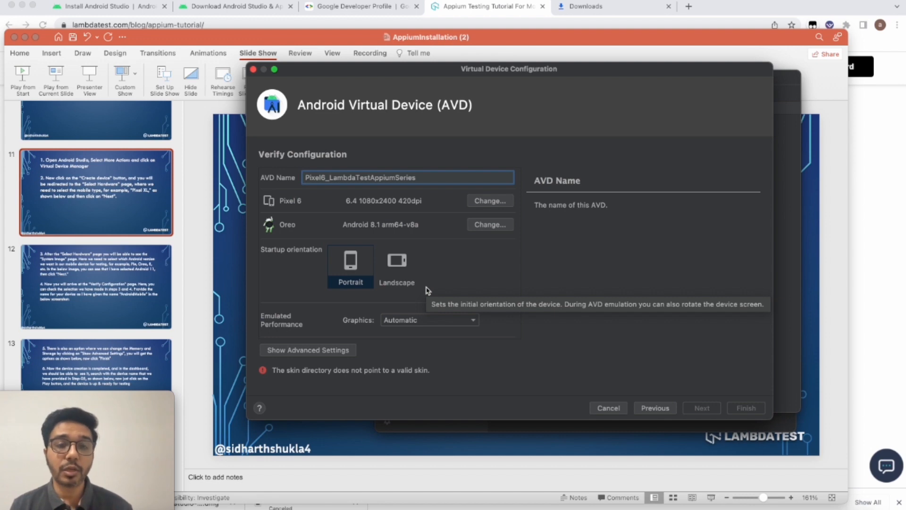
Try the Landscape startup orientation and switch back to Portrait
click(356, 273)
click(390, 268)
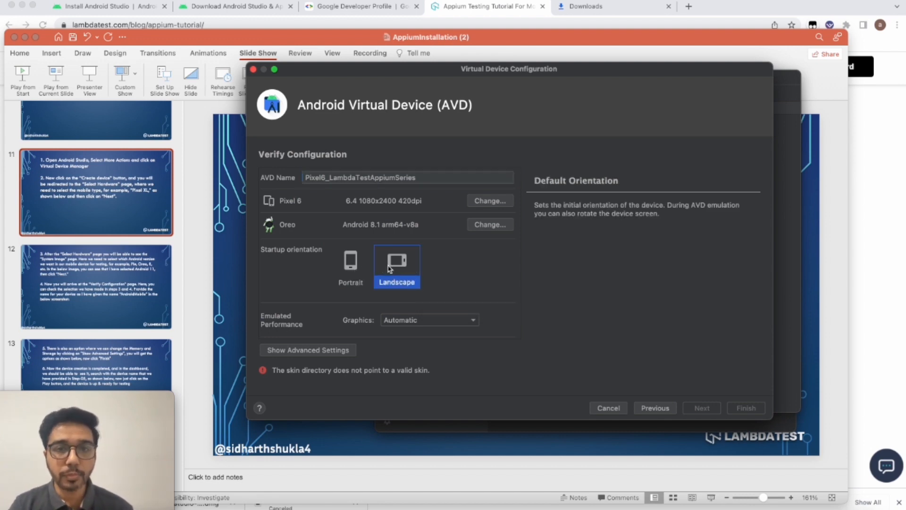
click(356, 273)
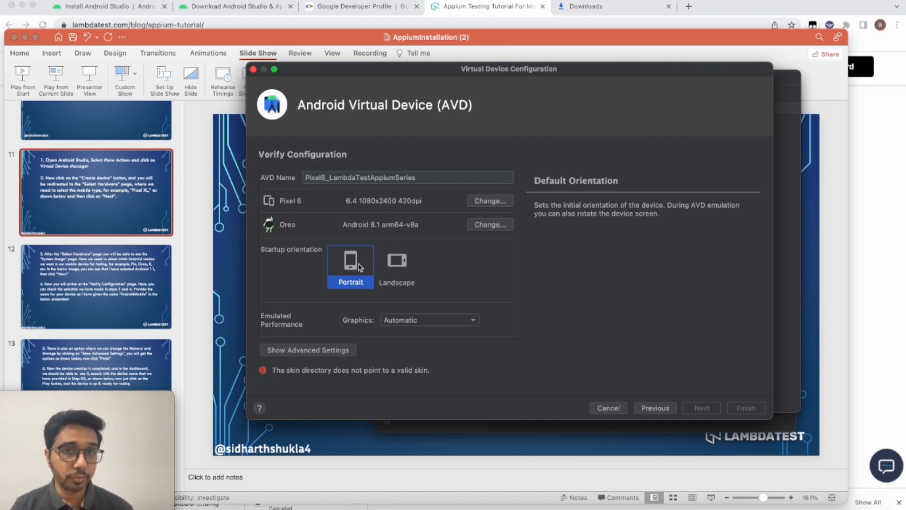
Examine the alternative phone definitions and system images for the virtual device, closing both selections without changing anything
click(481, 204)
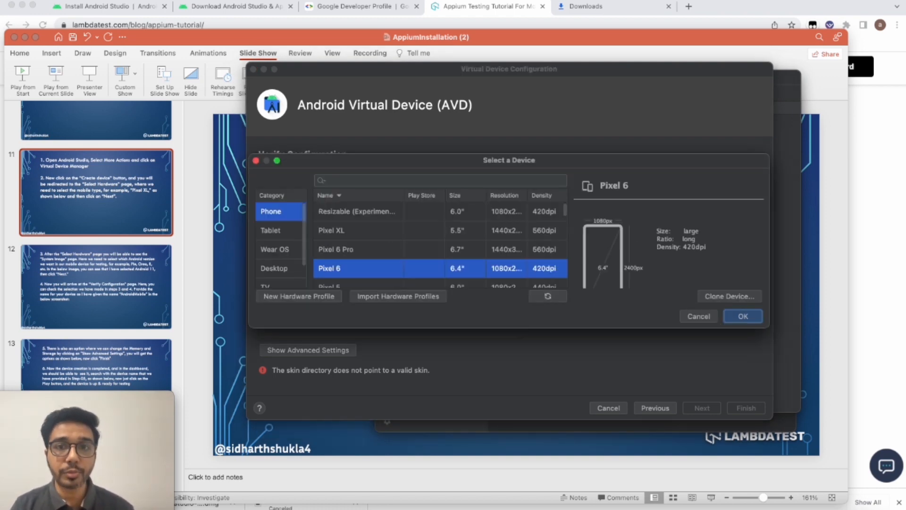
scroll(390, 255, up, 3)
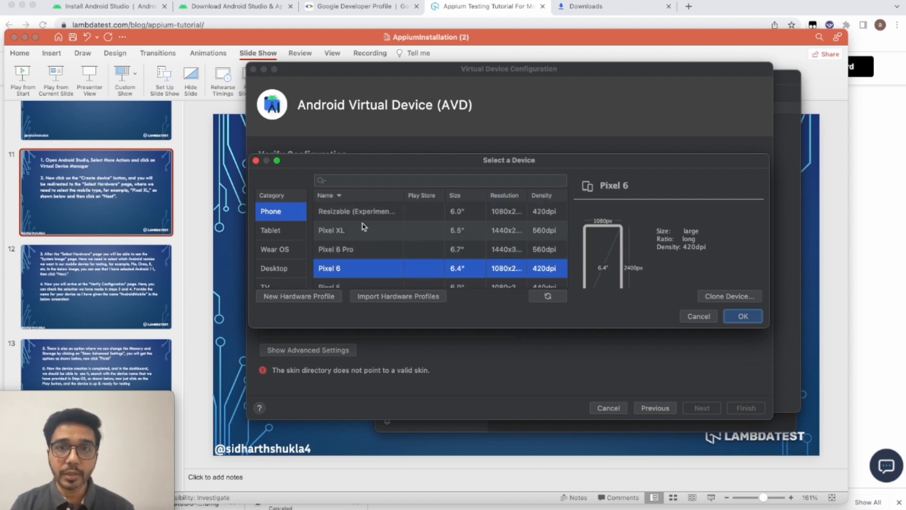
scroll(359, 243, down, 5)
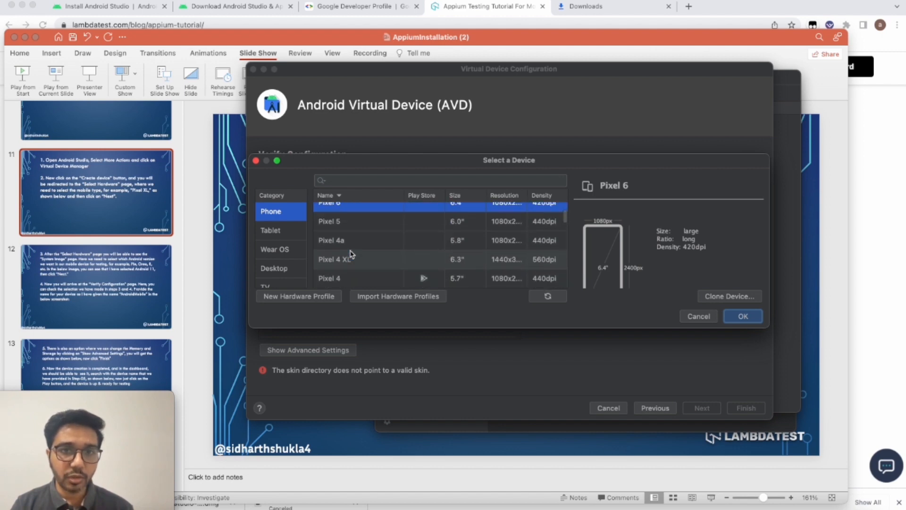
scroll(351, 254, down, 10)
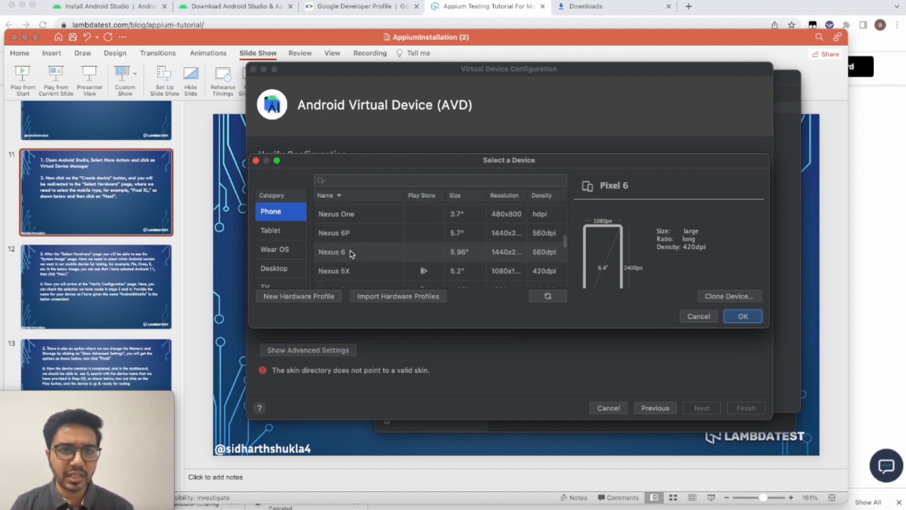
scroll(354, 249, up, 12)
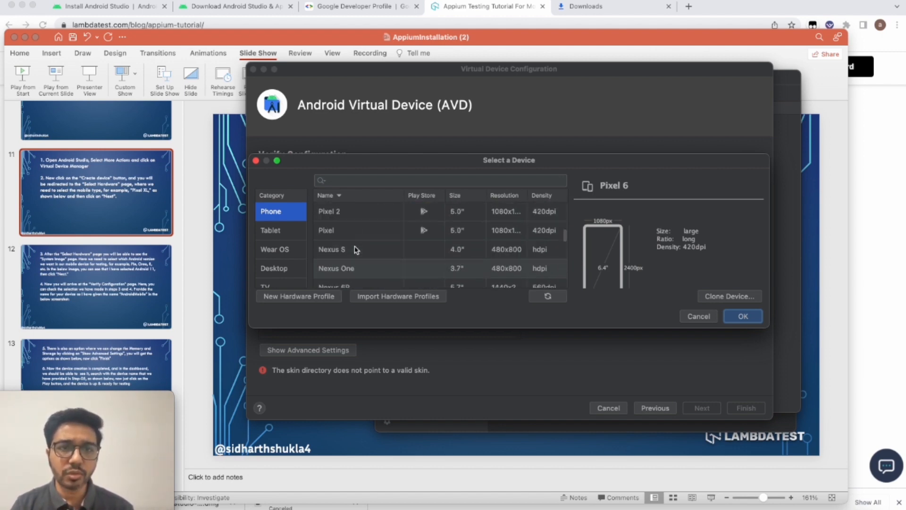
click(256, 161)
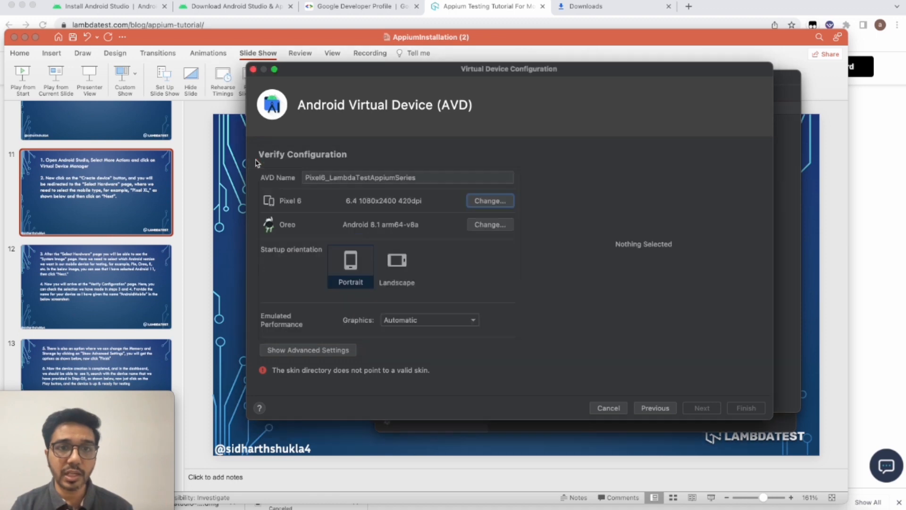
click(485, 226)
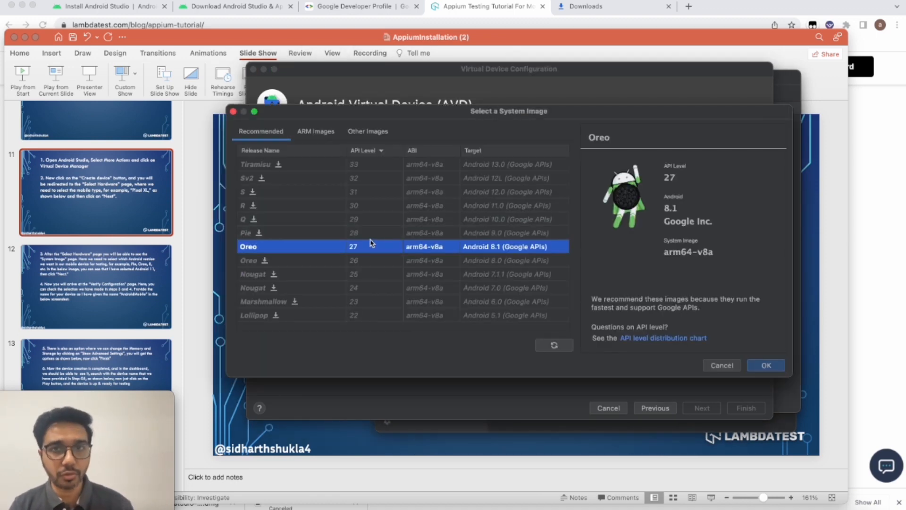
click(233, 111)
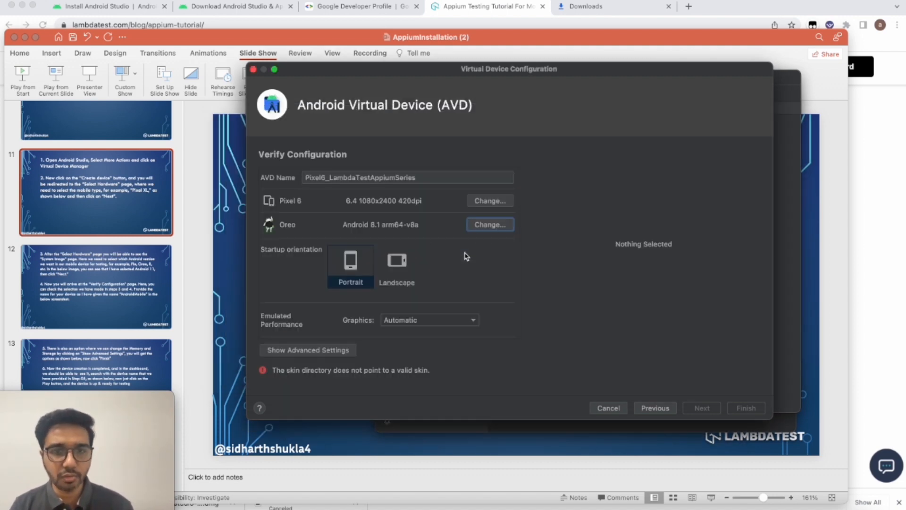
Review the graphics rendering choices for emulated performance and set the virtual device's startup orientation to Landscape
click(401, 265)
click(350, 271)
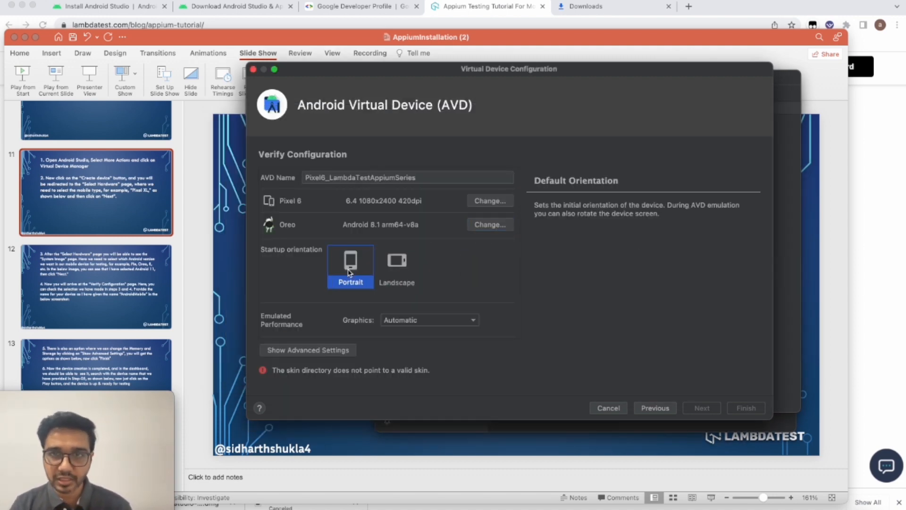
scroll(349, 273, down, 2)
click(404, 290)
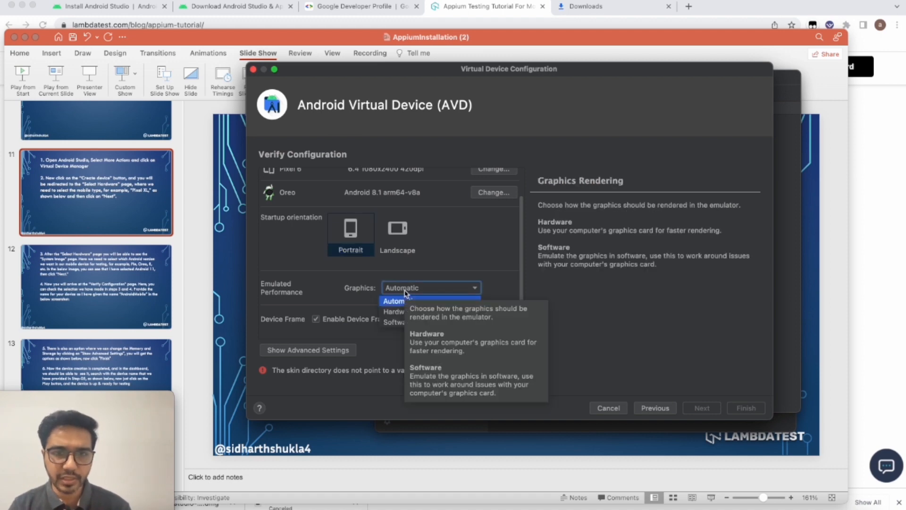
click(452, 243)
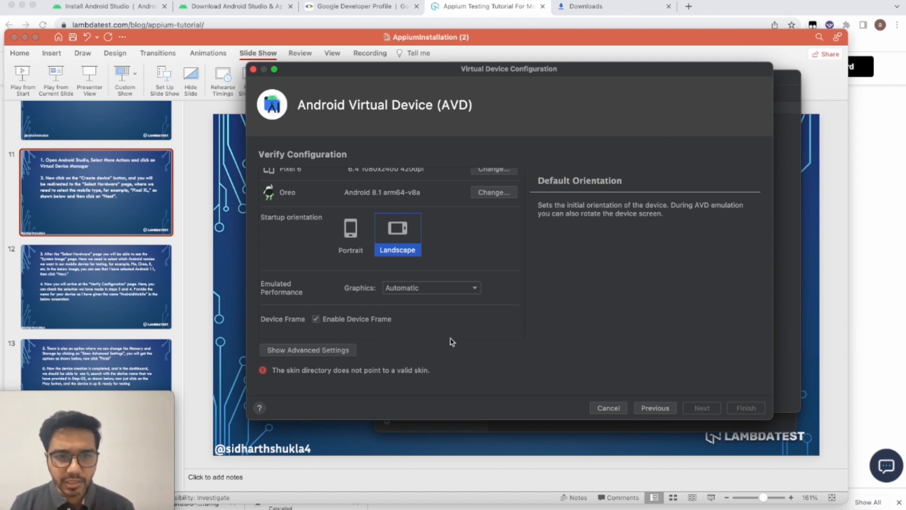
Reveal the virtual device's advanced settings and set the front camera to Webcam0
click(349, 350)
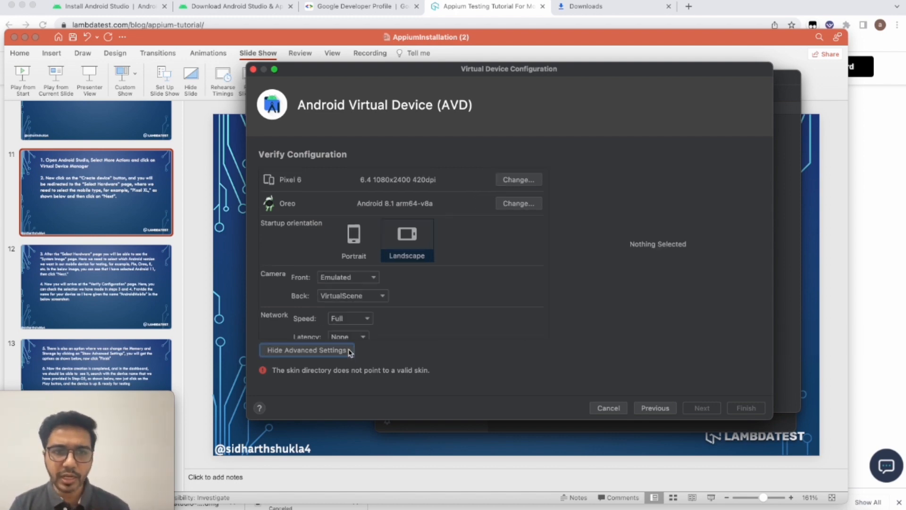
scroll(510, 303, down, 3)
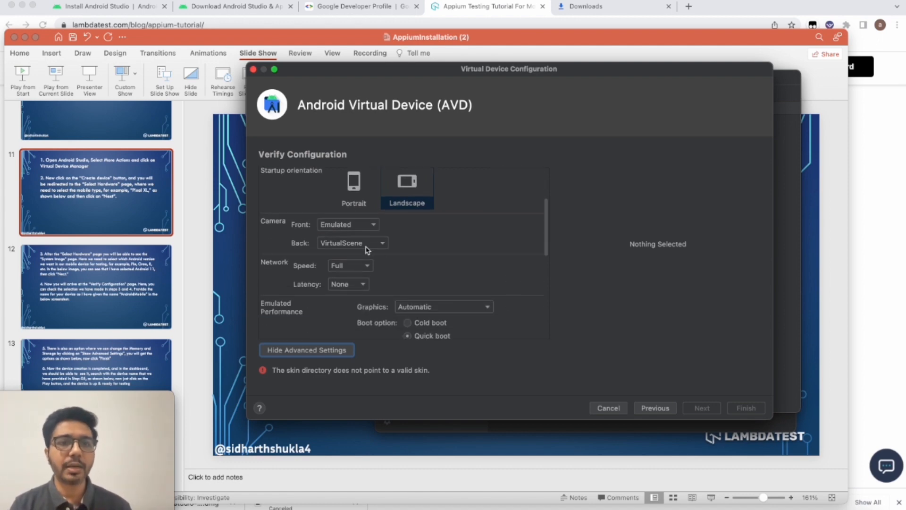
click(344, 225)
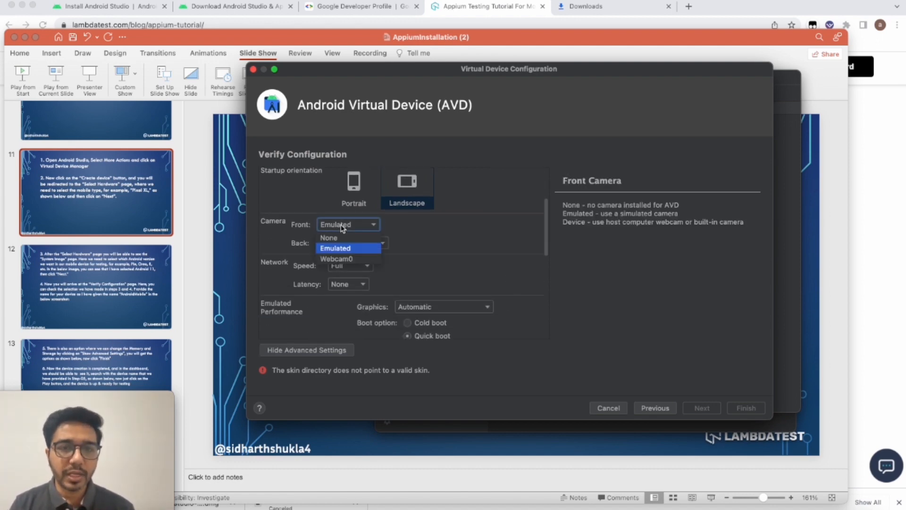
click(337, 259)
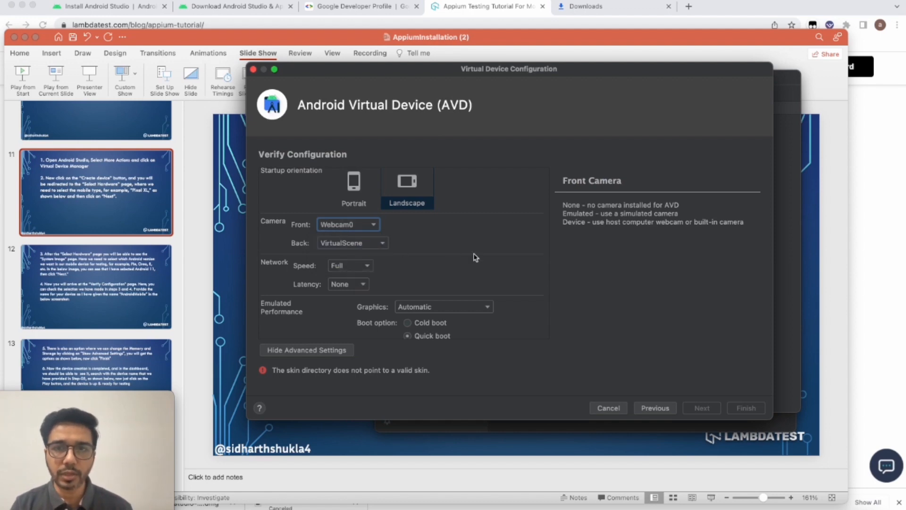
Try Webcam0 for the virtual device's back camera, and switch both the front and back cameras to Emulated
click(357, 244)
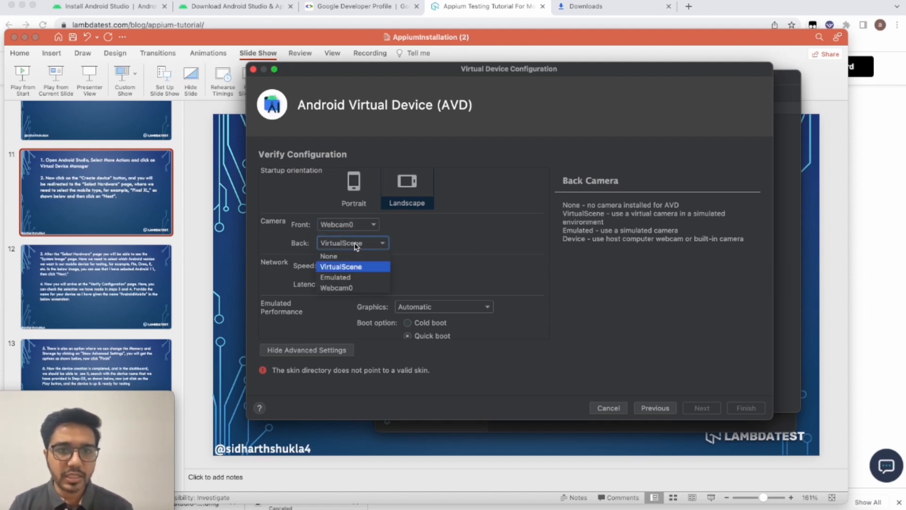
click(349, 287)
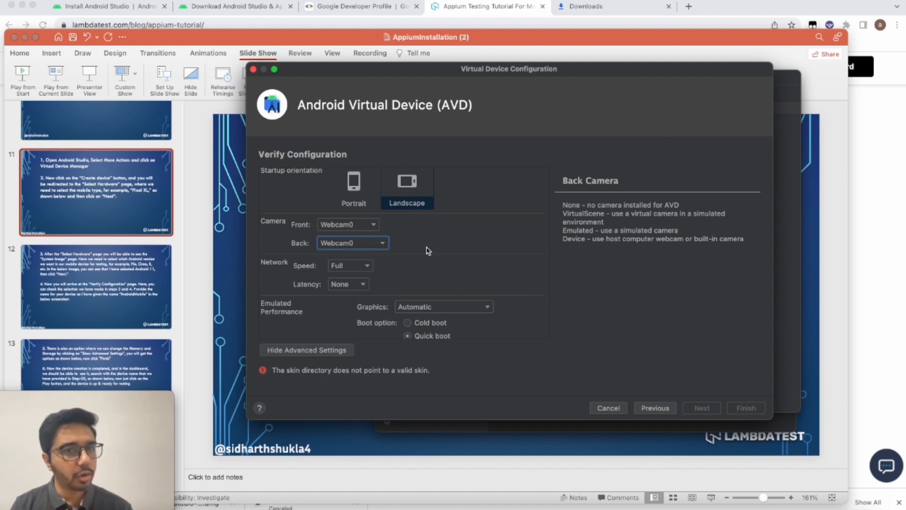
click(363, 226)
click(356, 248)
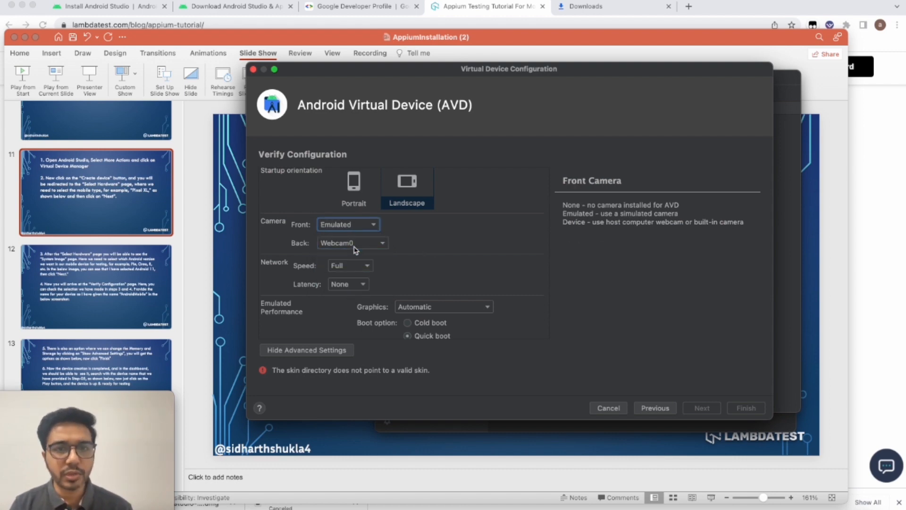
click(355, 245)
click(351, 279)
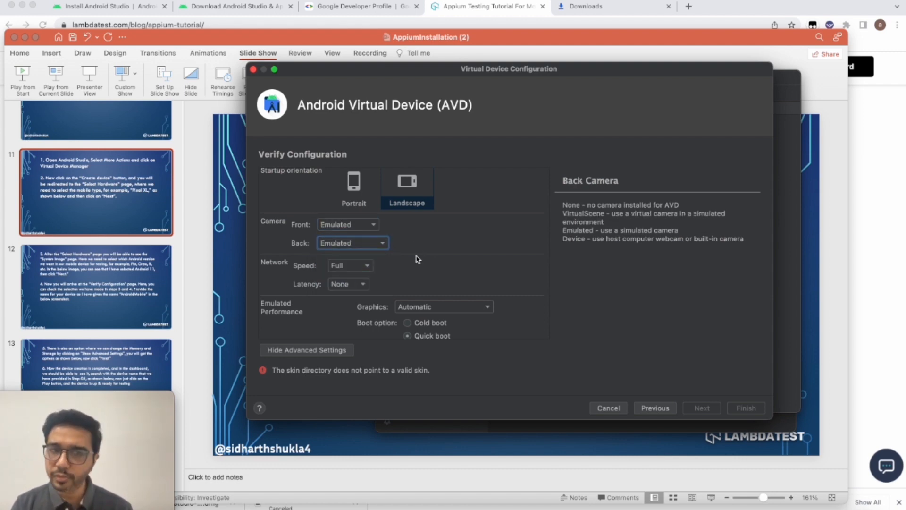
Examine the available network speed and latency options for the virtual device without changing either
click(348, 267)
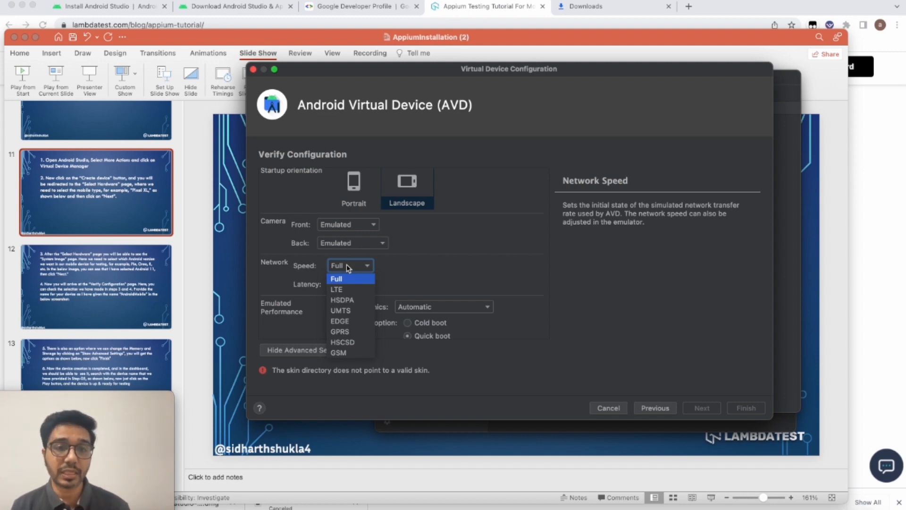
click(397, 273)
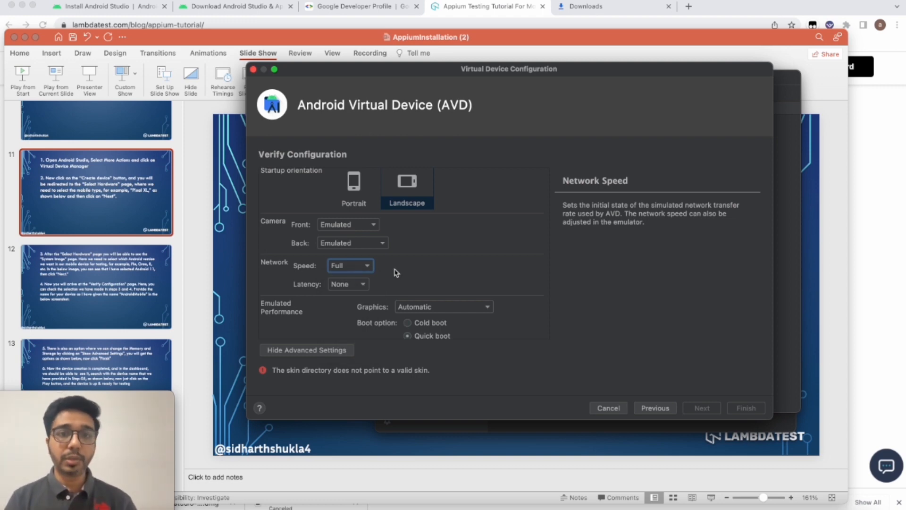
click(357, 268)
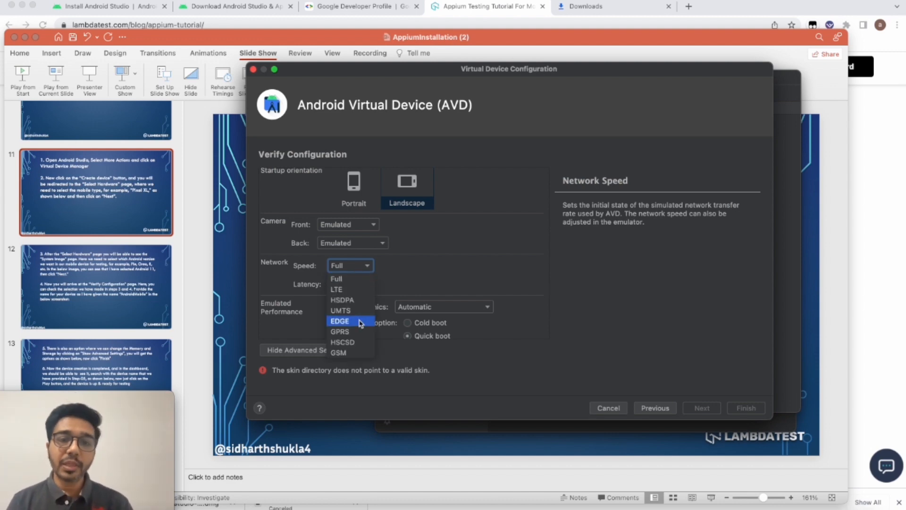
click(427, 273)
click(344, 285)
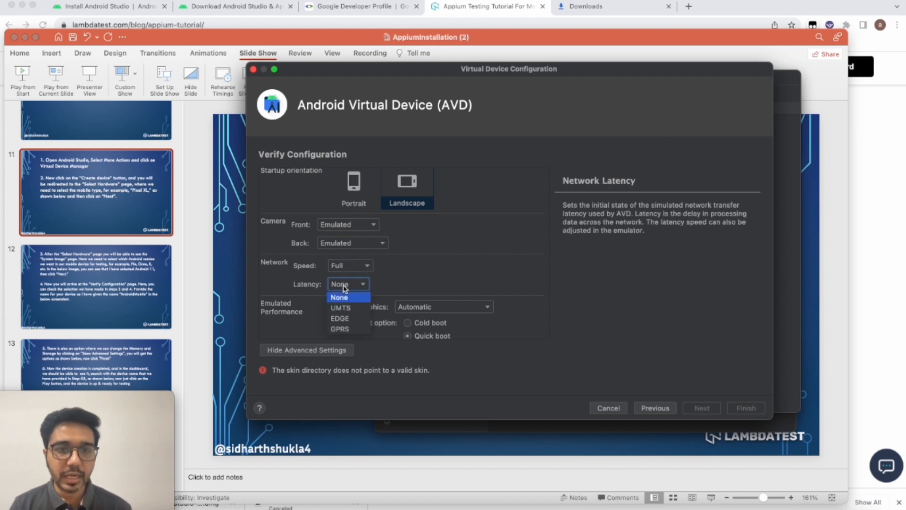
click(432, 272)
click(354, 265)
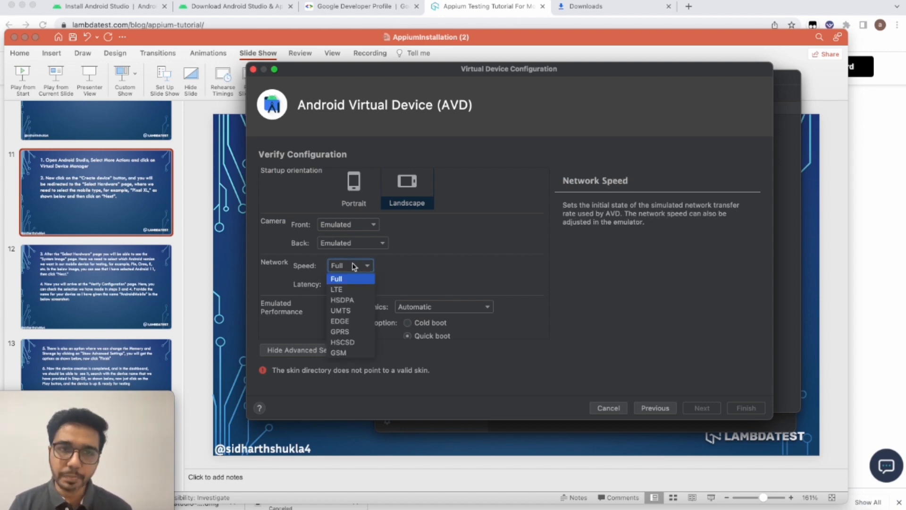
click(440, 271)
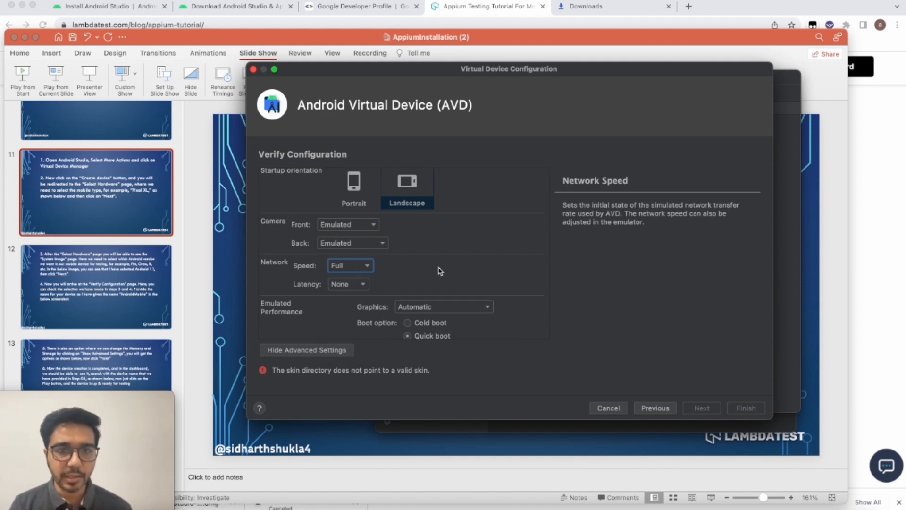
Check the emulated performance boot options, and disable and re-enable Multi-Core CPU
scroll(460, 303, down, 4)
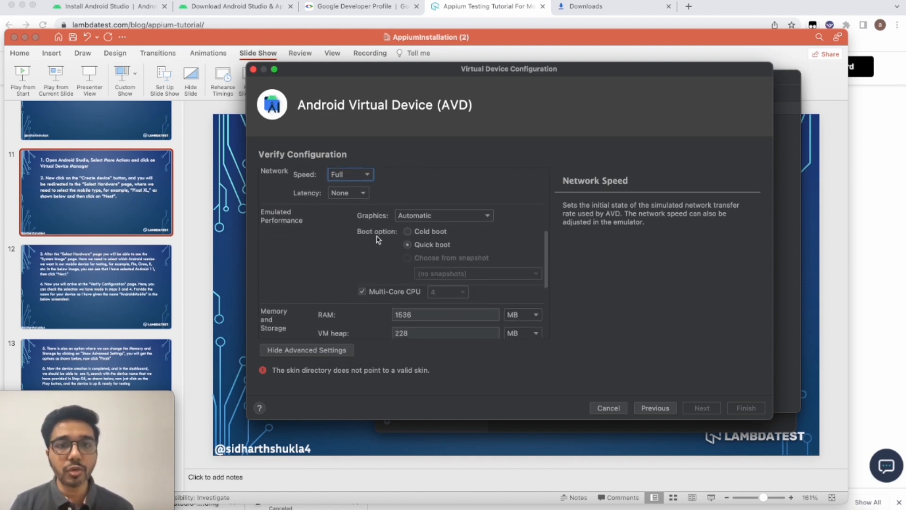
mouse_move(370, 256)
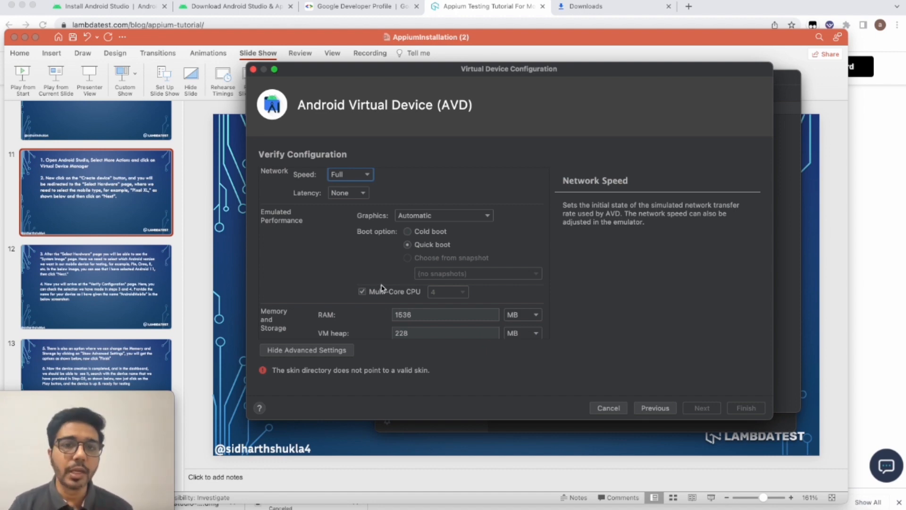
click(362, 292)
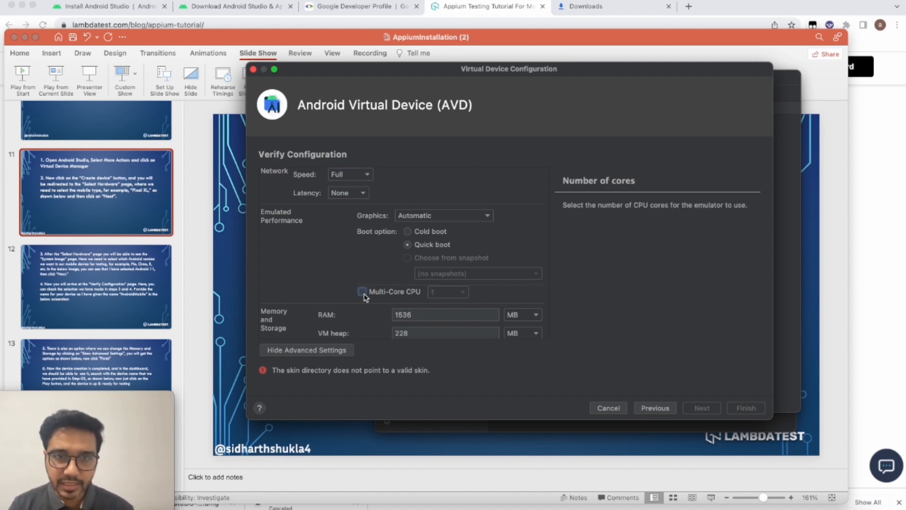
scroll(390, 305, down, 4)
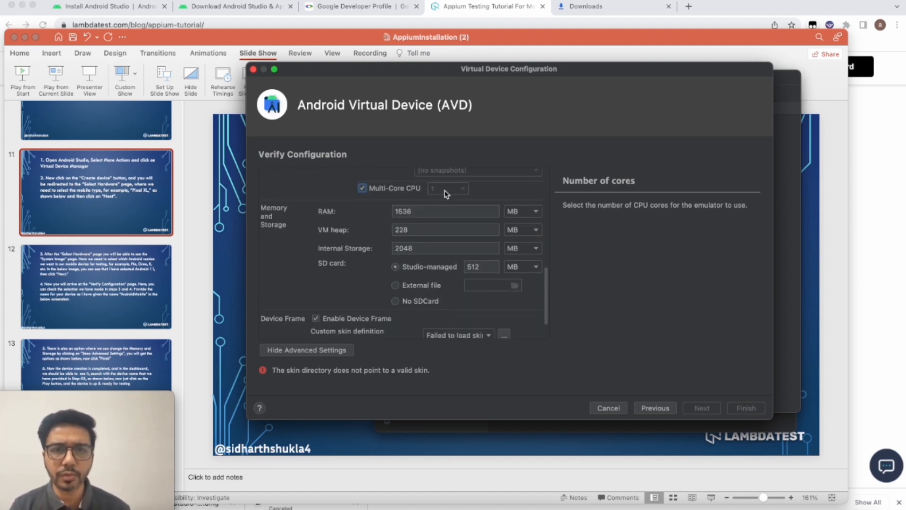
Review the memory and storage settings, including the unit choices for RAM, without changing anything
scroll(371, 254, down, 2)
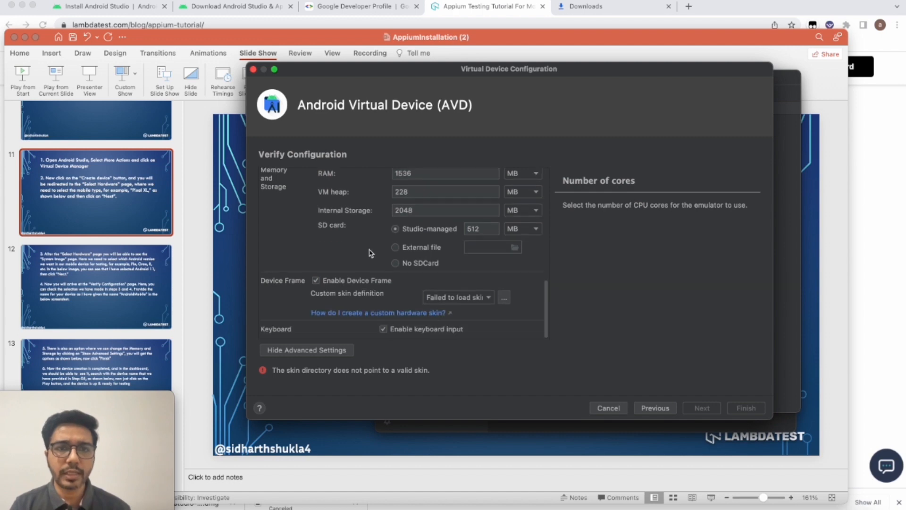
scroll(371, 254, up, 2)
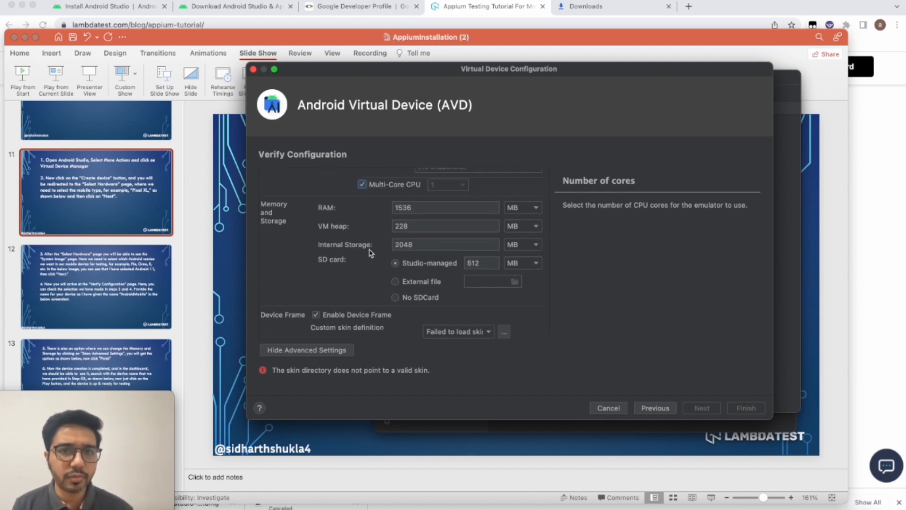
click(514, 209)
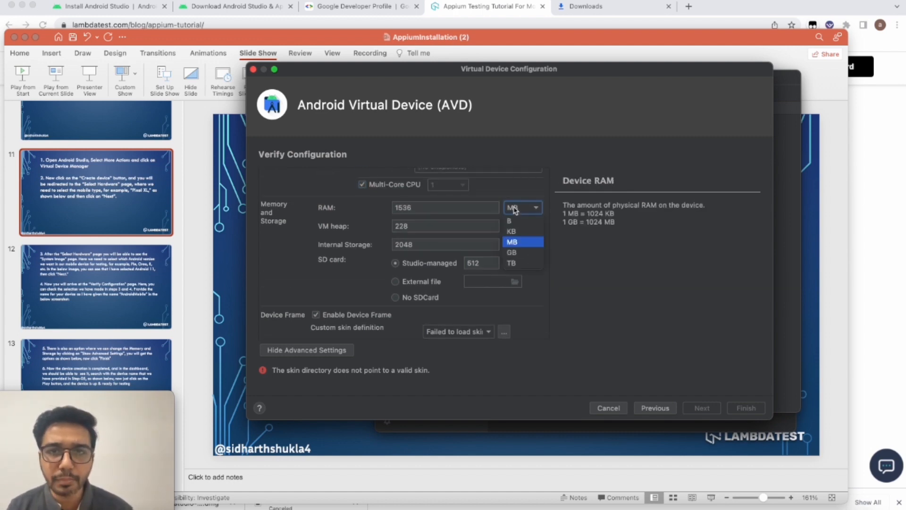
click(513, 185)
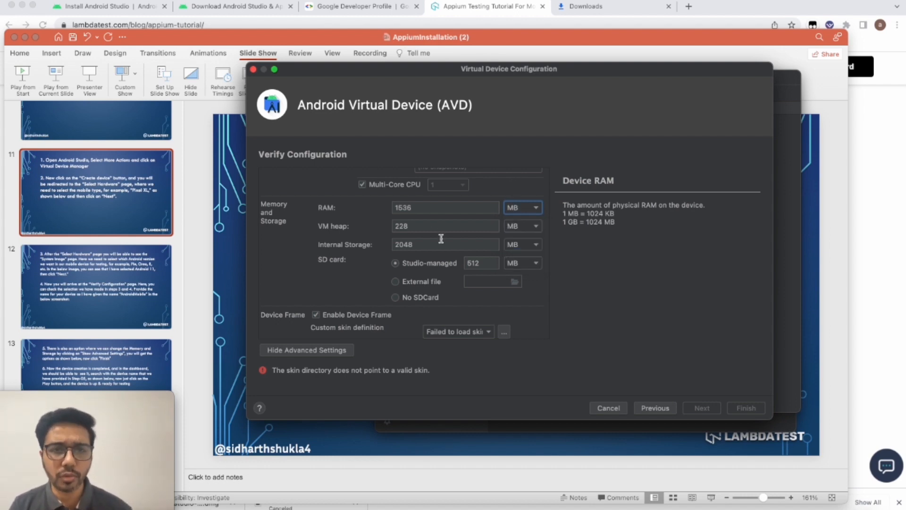
Try the External file and No SDCard options for the SD card, and switch back to Studio-managed
scroll(441, 239, down, 2)
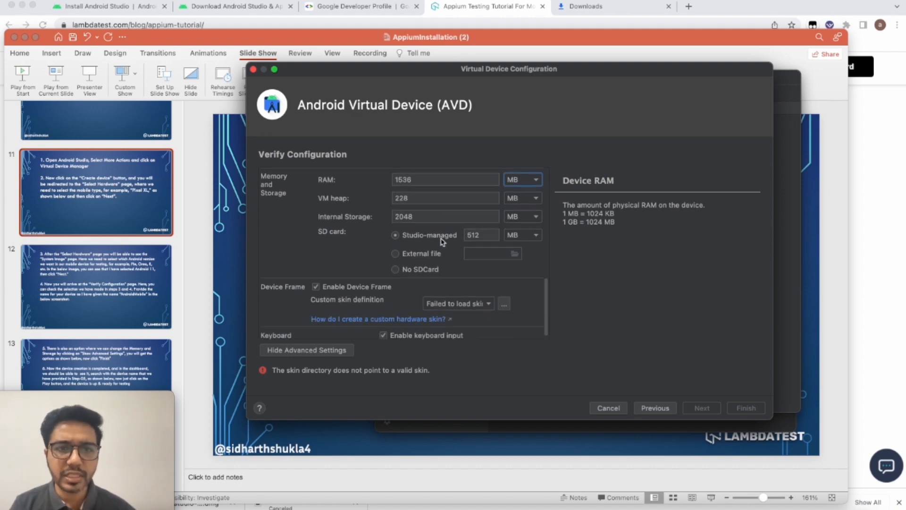
scroll(442, 241, down, 1)
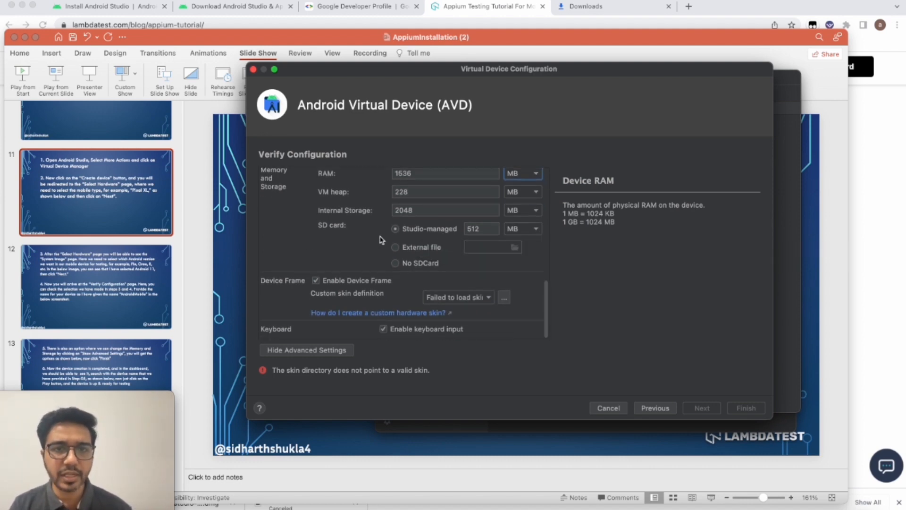
click(397, 248)
click(396, 264)
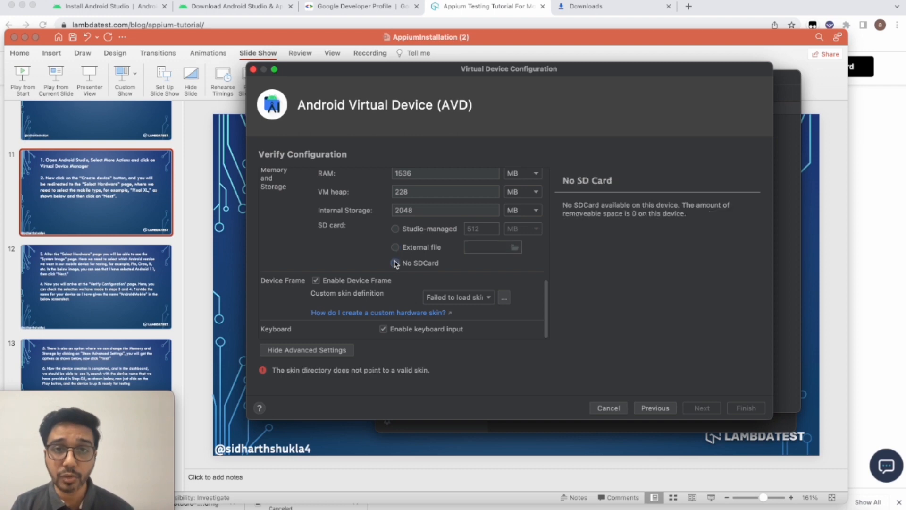
click(396, 230)
Try other sizes for the Studio-managed SD card, including 0 MB and 5 MB
drag(486, 228, 461, 233)
text(111)
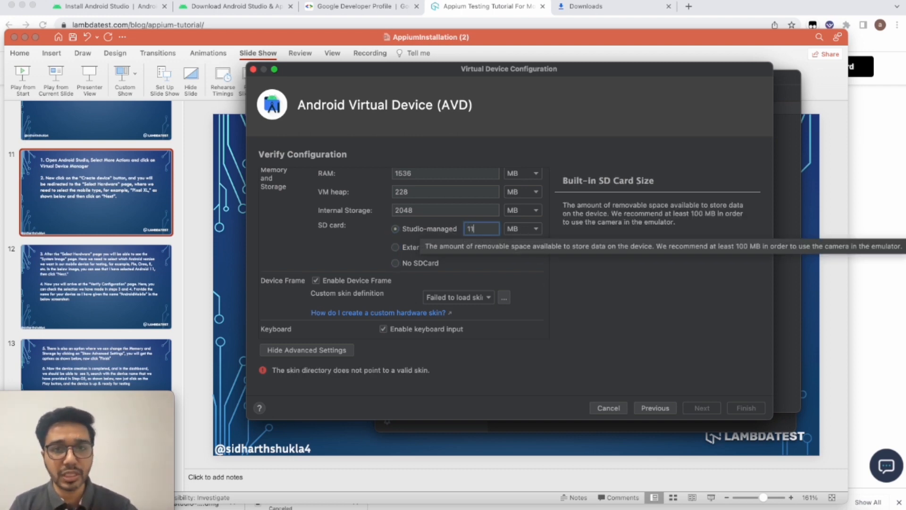
key(BackSpace)
key(BackSpace)
key(BackSpace)
text(0)
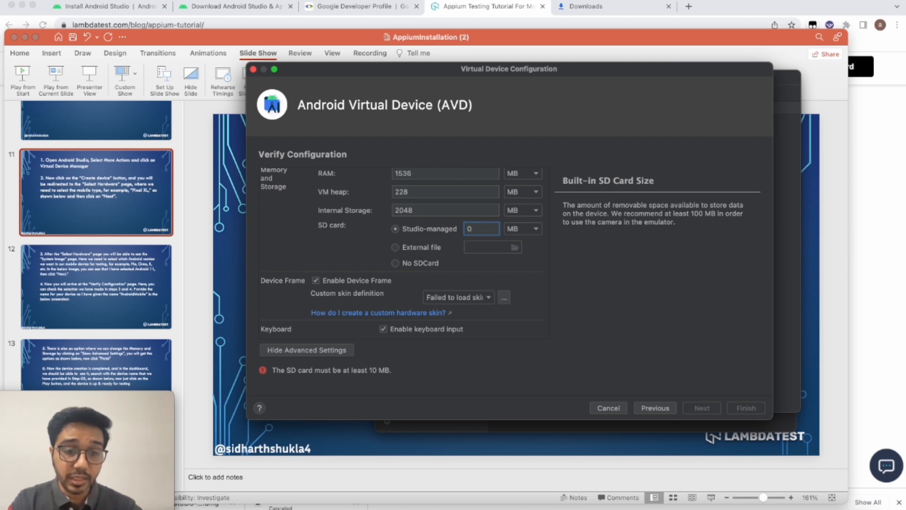
key(BackSpace)
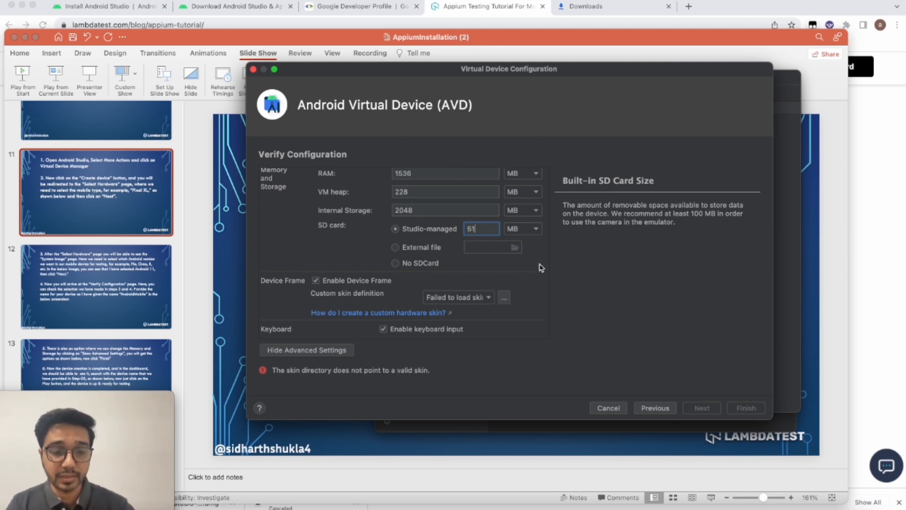
text(5)
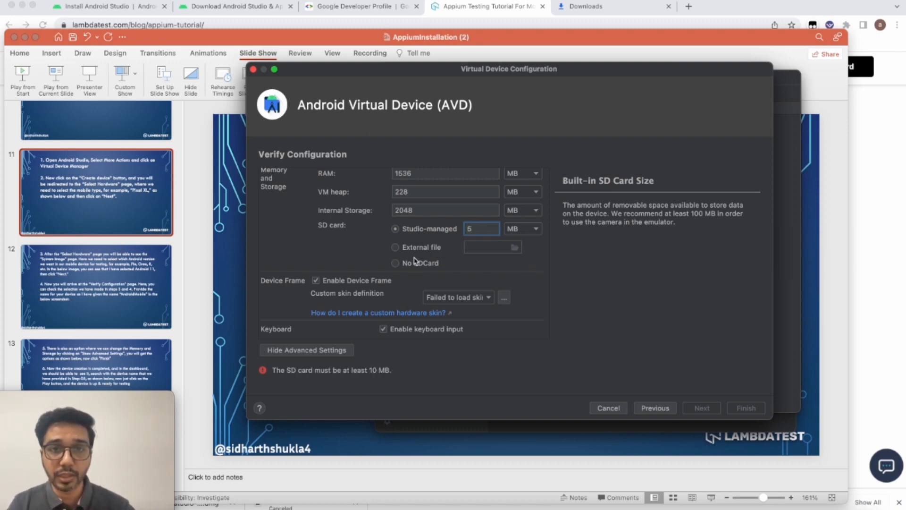
Set the Studio-managed SD card size to 512 MB, trying the External file option and returning to Studio-managed
click(395, 250)
click(395, 229)
click(472, 229)
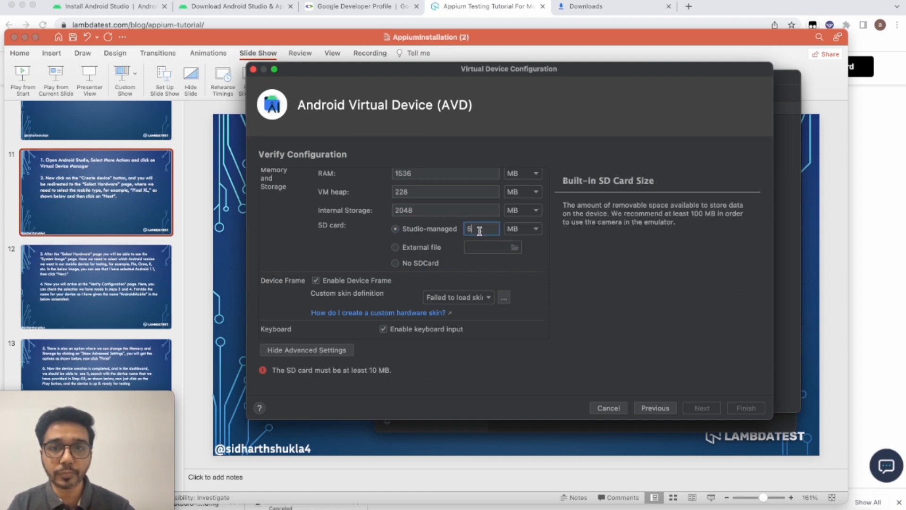
text(12)
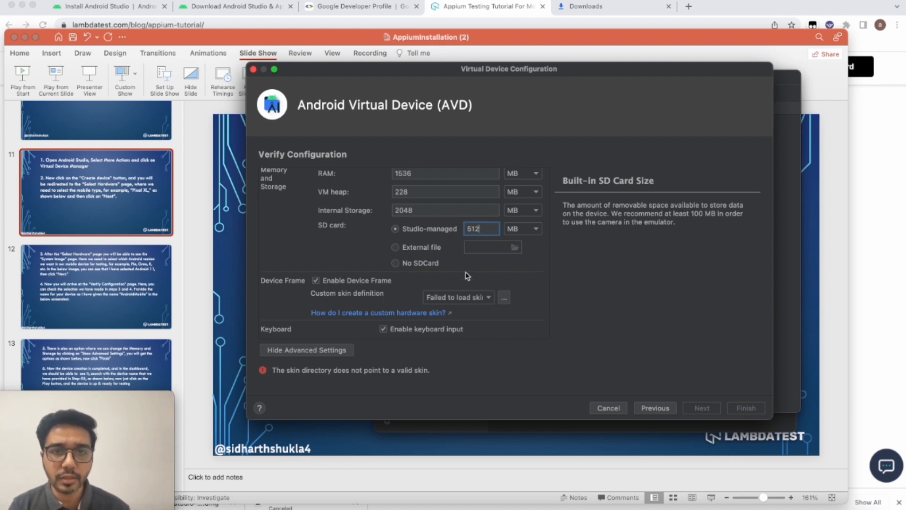
click(396, 247)
click(395, 230)
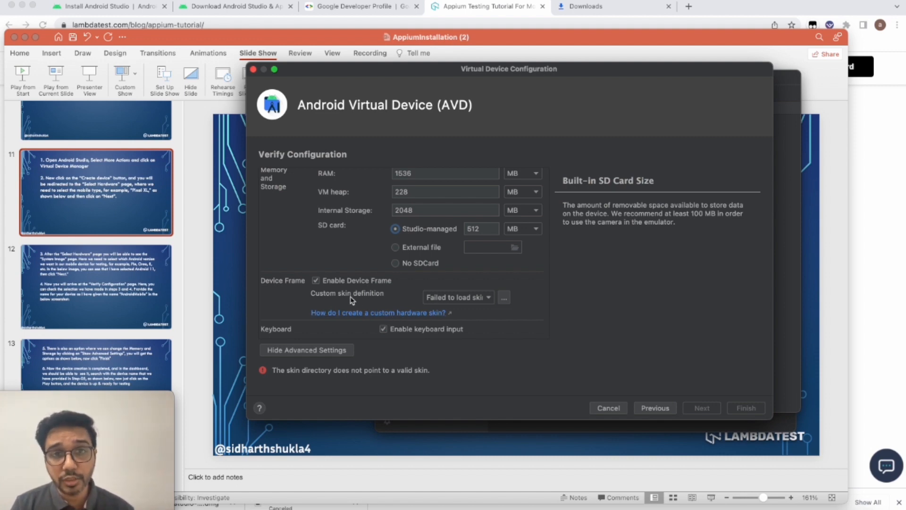
Open the documentation on creating a custom hardware skin, skim it, and return to the virtual device configuration
click(363, 314)
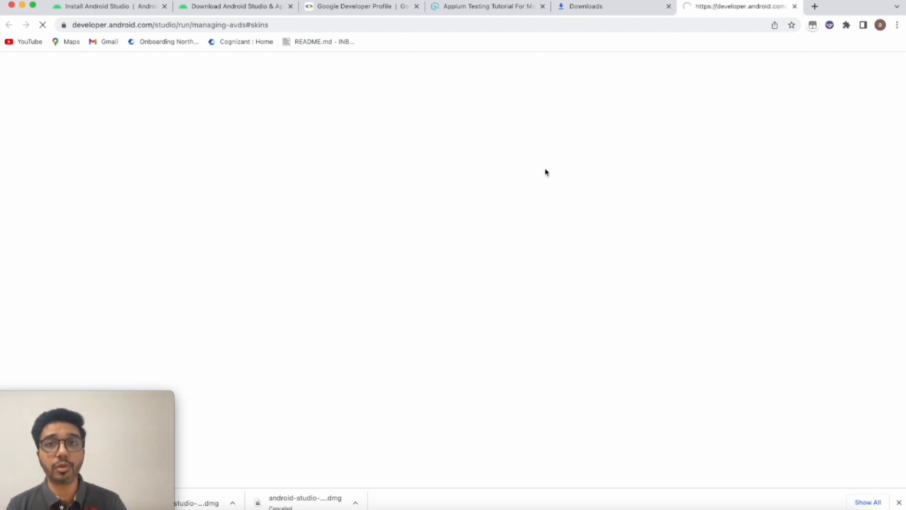
scroll(443, 210, down, 2)
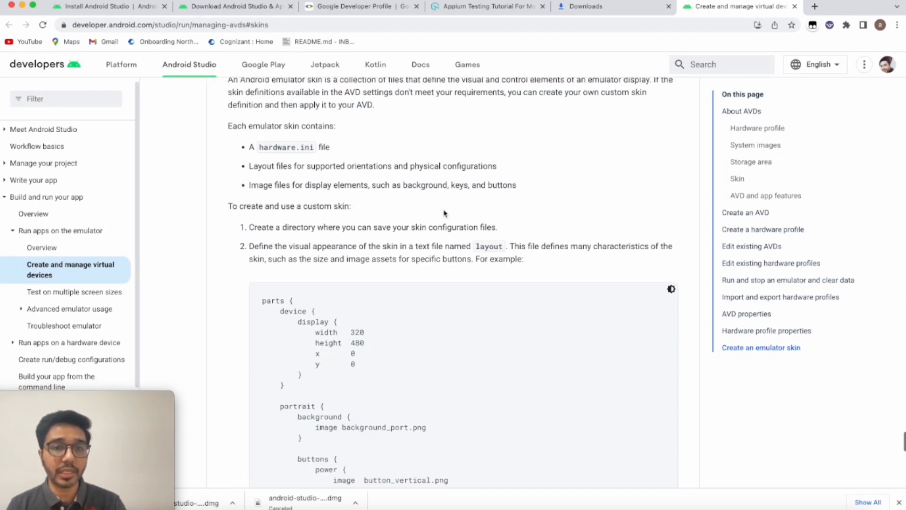
key(super+Tab)
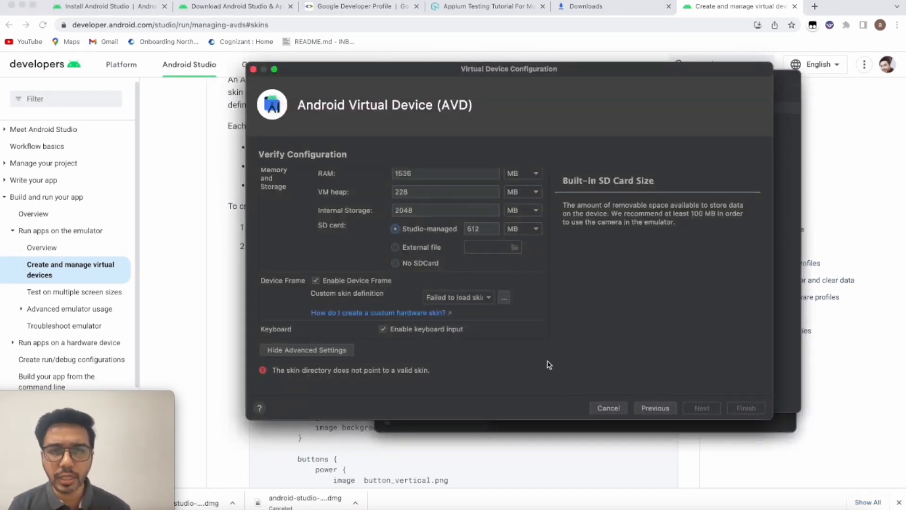
Review the advanced camera, network, performance, memory and storage settings of the Pixel 6 virtual device
scroll(446, 302, up, 5)
scroll(406, 243, up, 5)
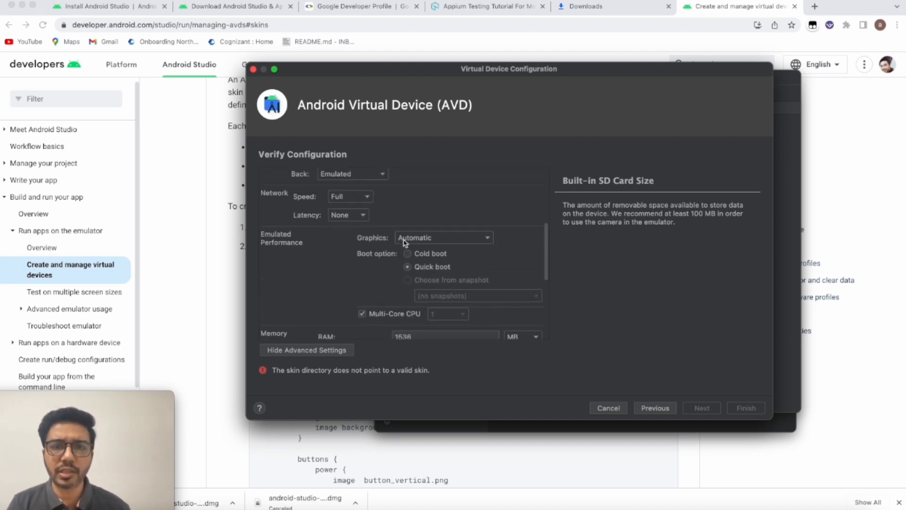
scroll(405, 243, down, 5)
click(310, 353)
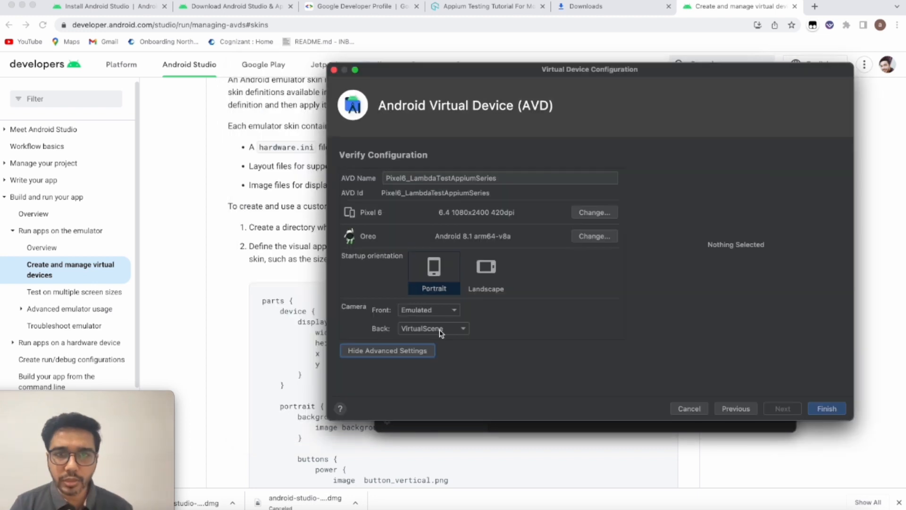
scroll(538, 303, down, 5)
scroll(538, 303, down, 3)
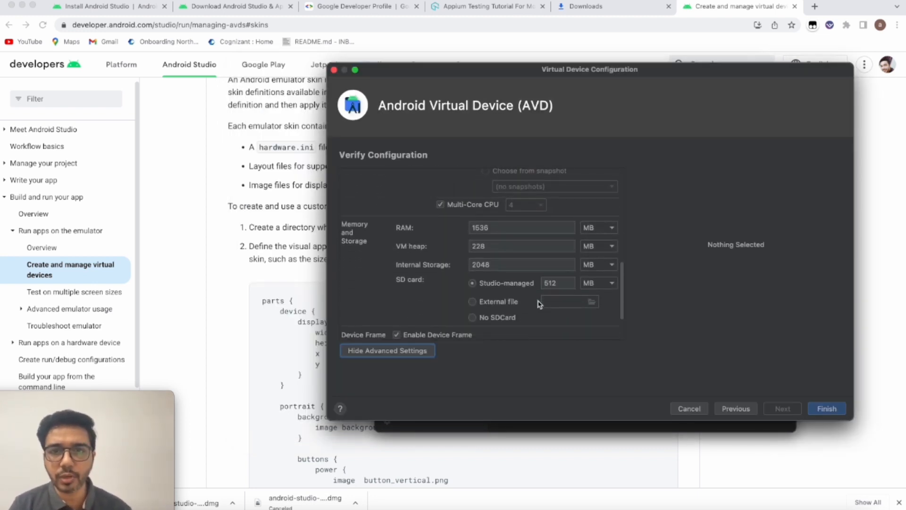
scroll(539, 303, up, 8)
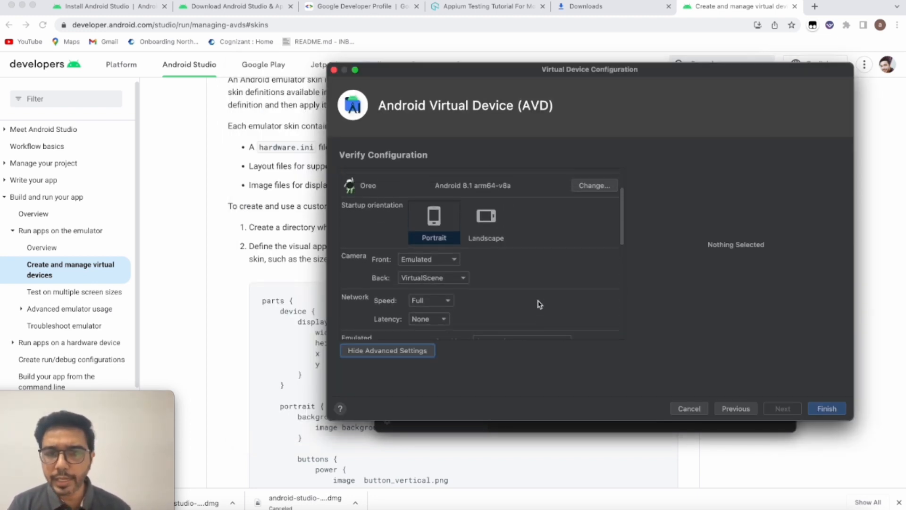
Hide the advanced settings and finish creating the Pixel6_LambdaTestAppiumSeries virtual device with Android 8.1 Oreo in portrait orientation
scroll(539, 304, down, 3)
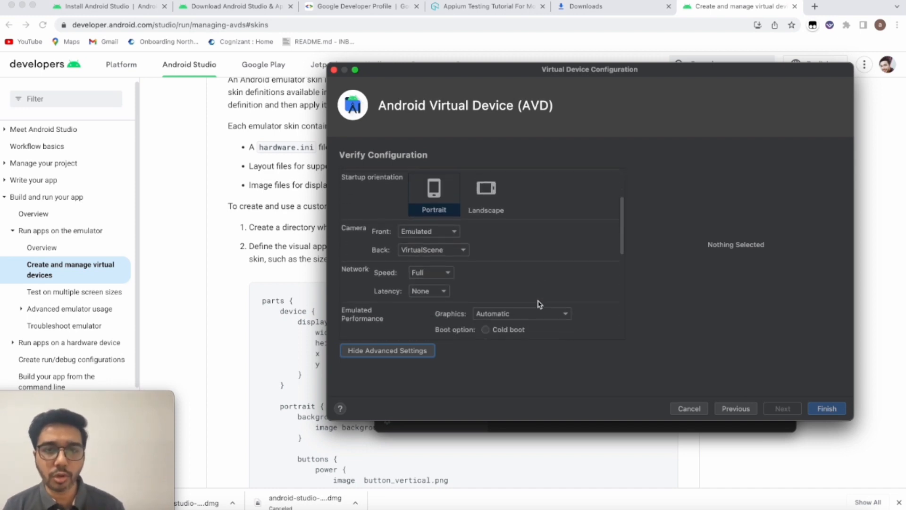
scroll(539, 303, down, 2)
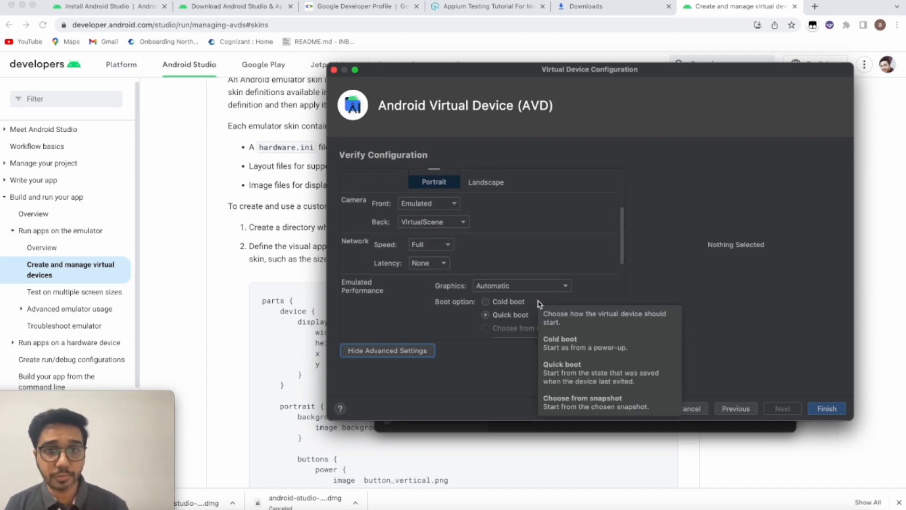
scroll(435, 312, down, 3)
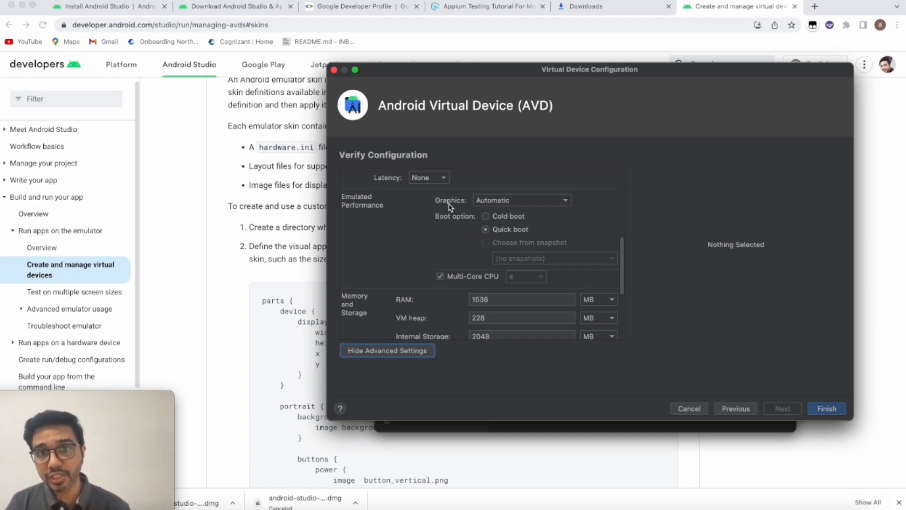
scroll(389, 263, down, 4)
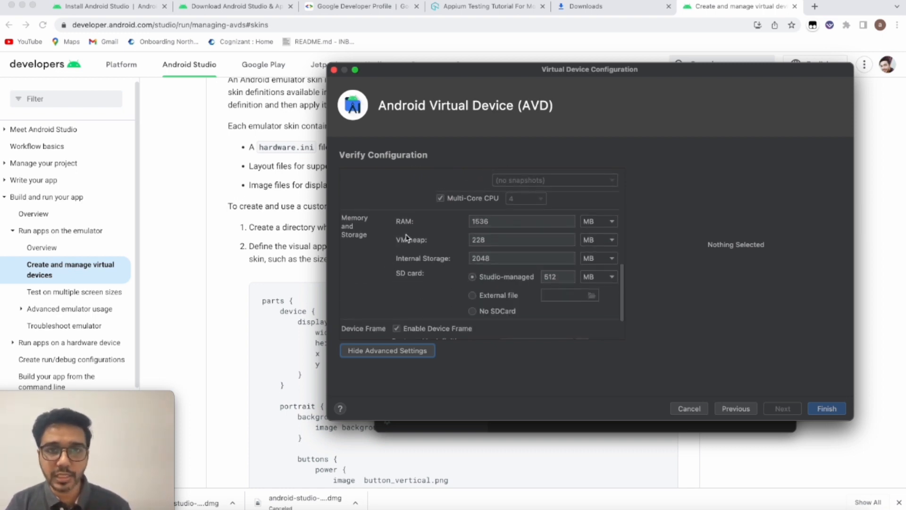
scroll(388, 312, down, 2)
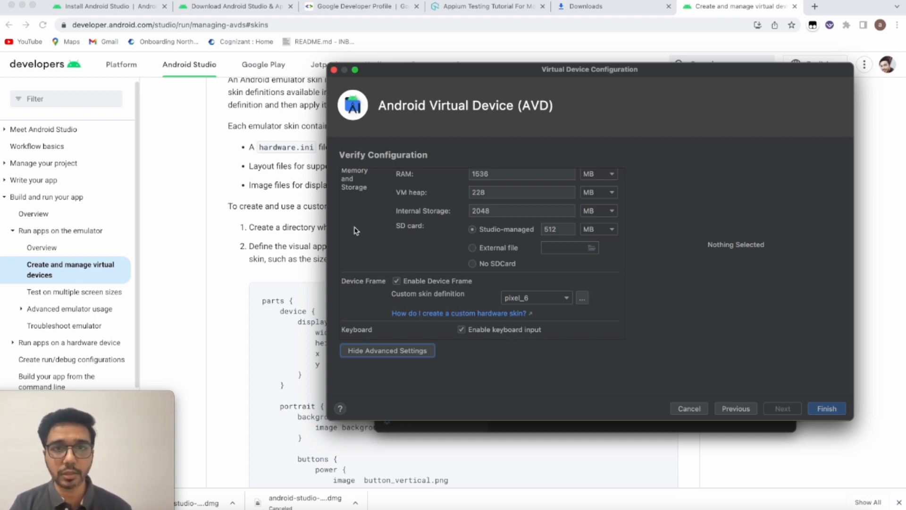
scroll(355, 230, up, 10)
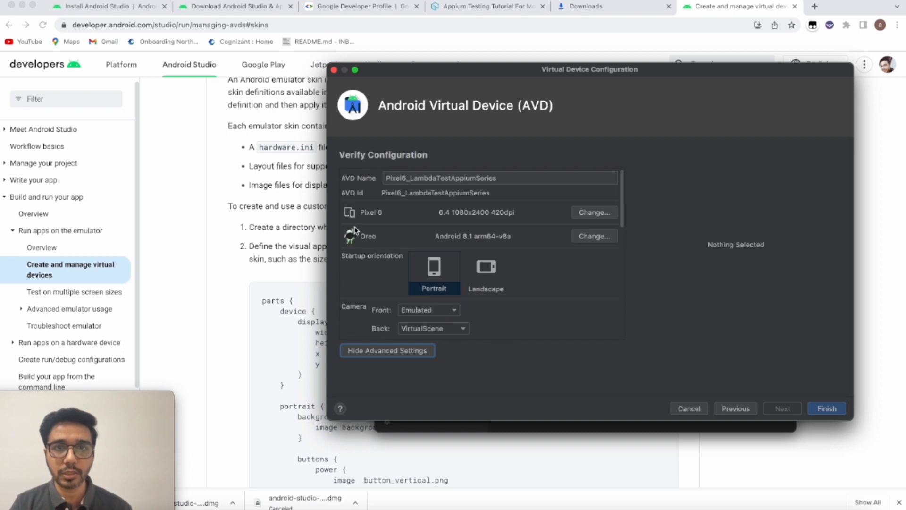
click(377, 353)
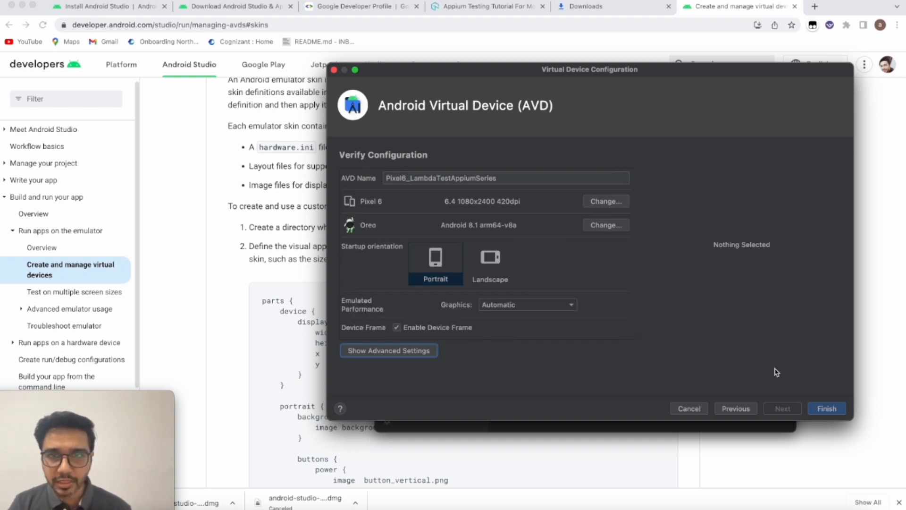
click(825, 409)
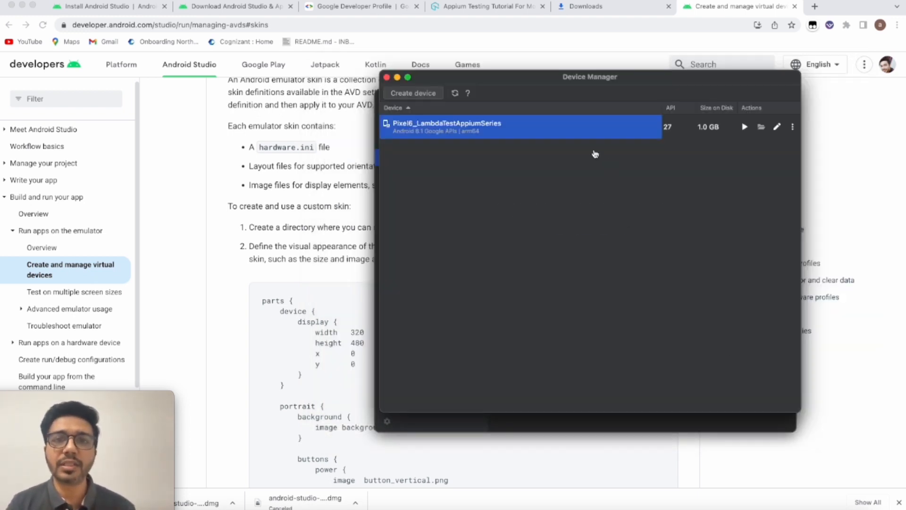
drag(514, 79, 409, 69)
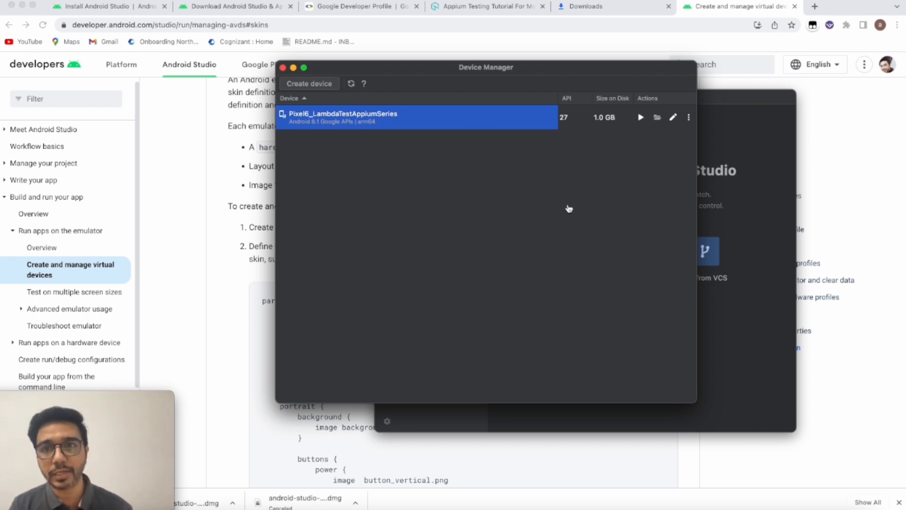
Switch to the AppiumInstallation presentation in PowerPoint, start the slide show from the current slide and advance to the System Image instructions
click(632, 501)
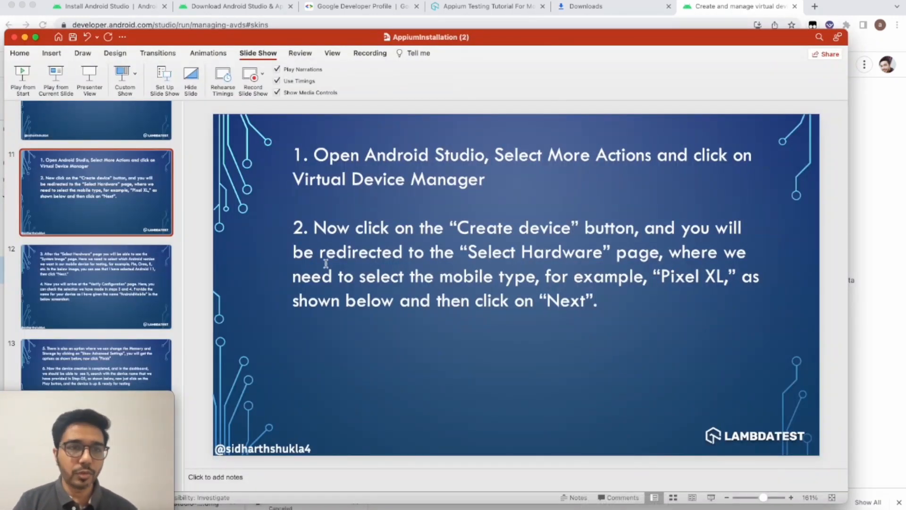
click(60, 74)
click(59, 76)
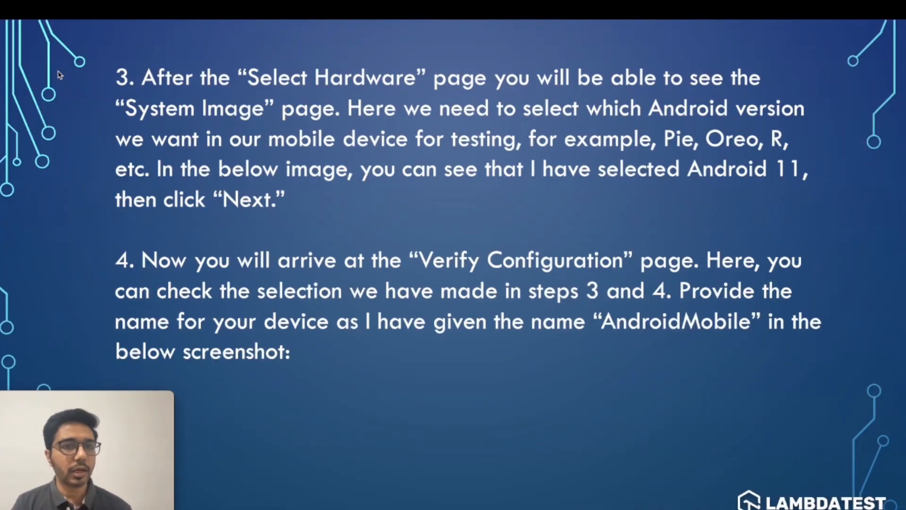